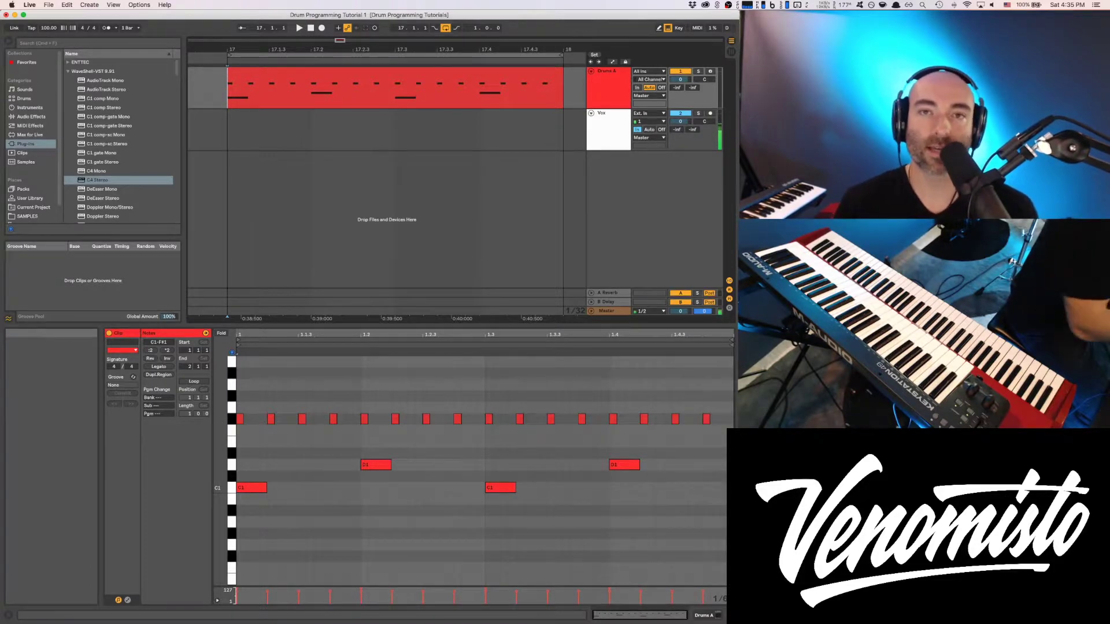
# Play back the one-bar drum loop on the Drums A track and return to the start of bar 17.
pyautogui.press('space')
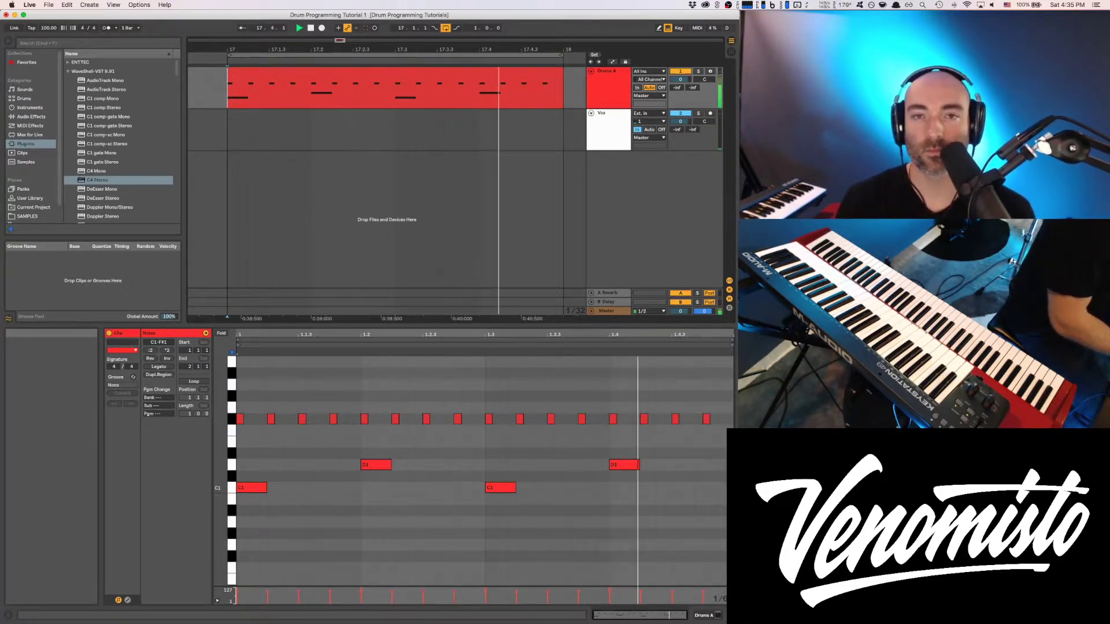
pyautogui.press('space')
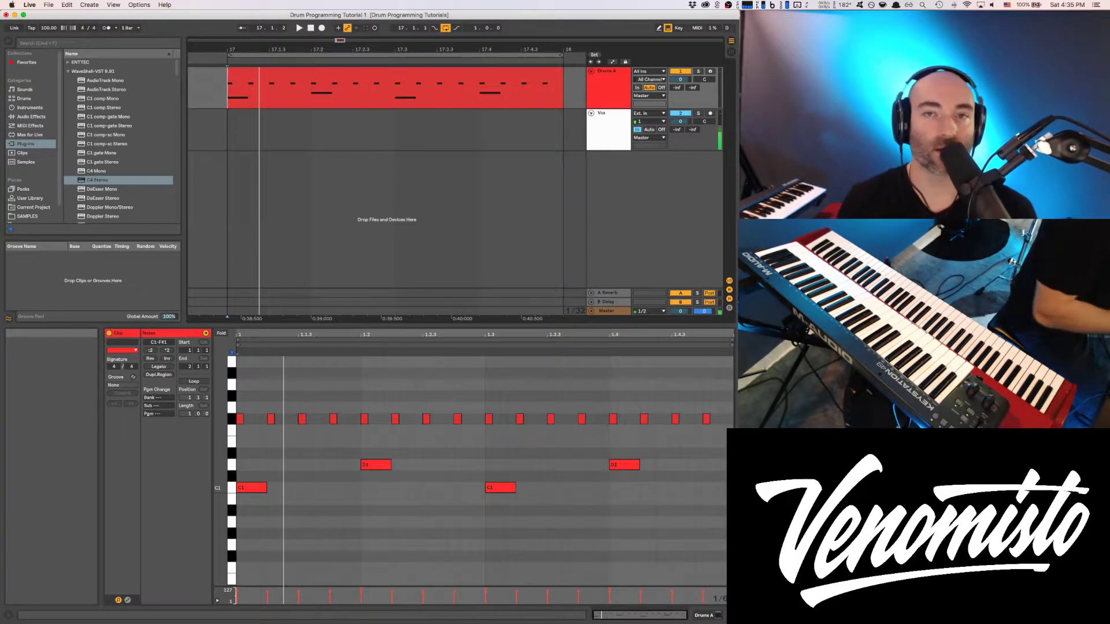
pyautogui.click(231, 98)
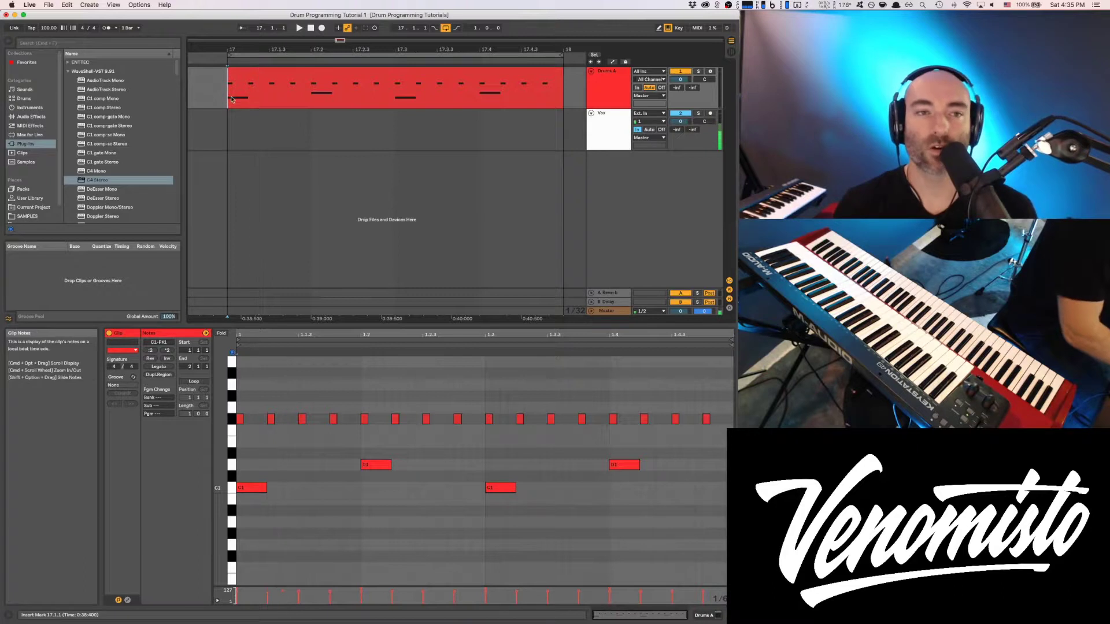
# Duplicate the Drums A track with its clip and rename the copy Drums B.
pyautogui.click(608, 74)
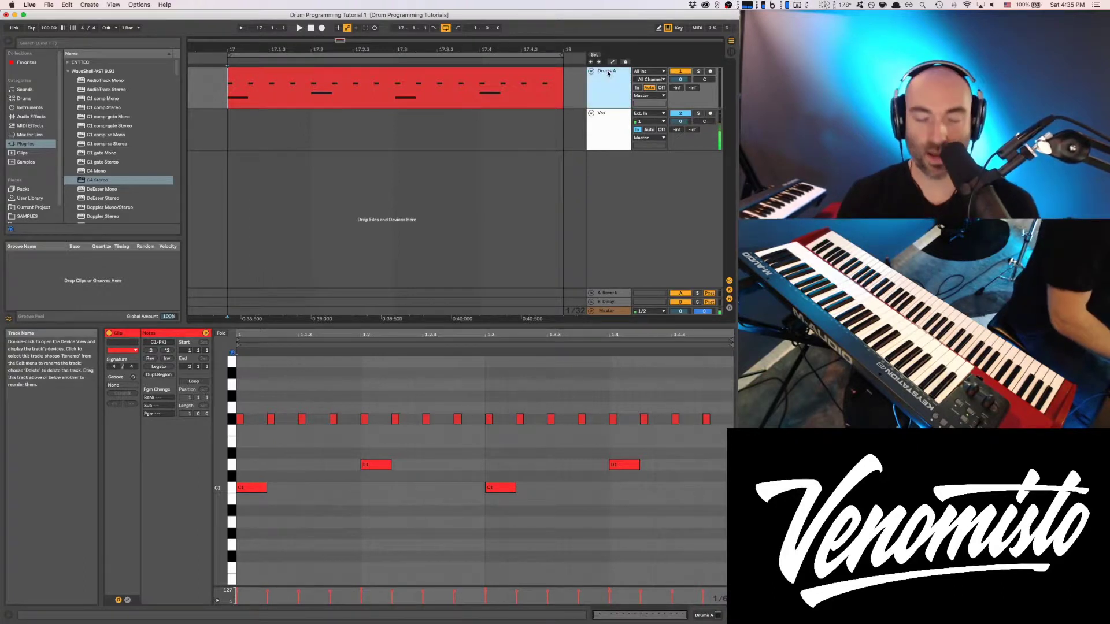
pyautogui.press('super+r')
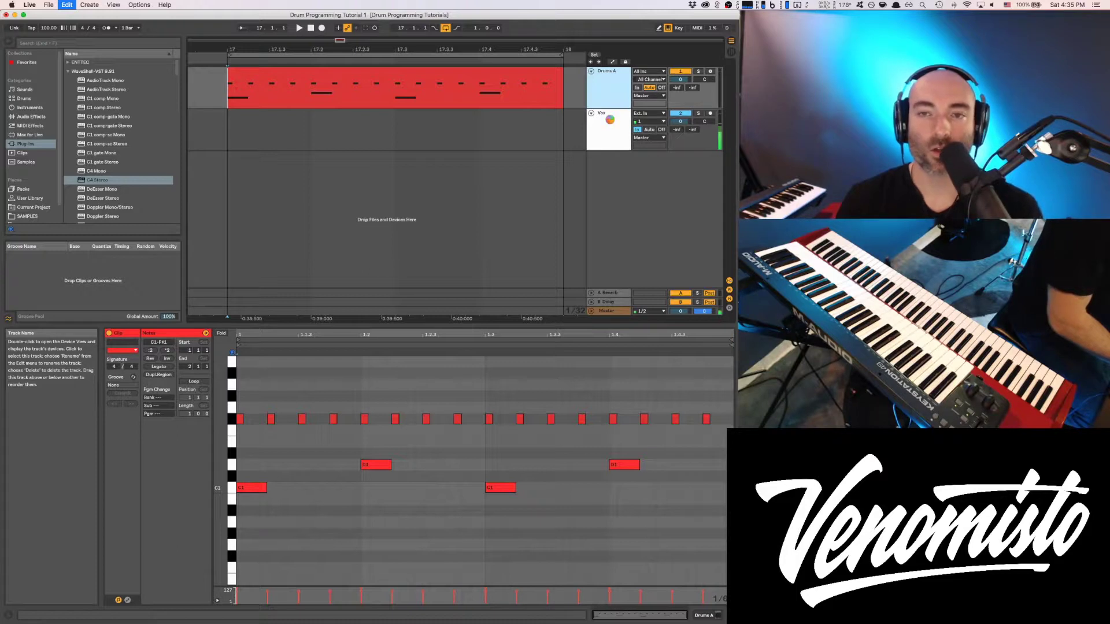
pyautogui.press('super+d')
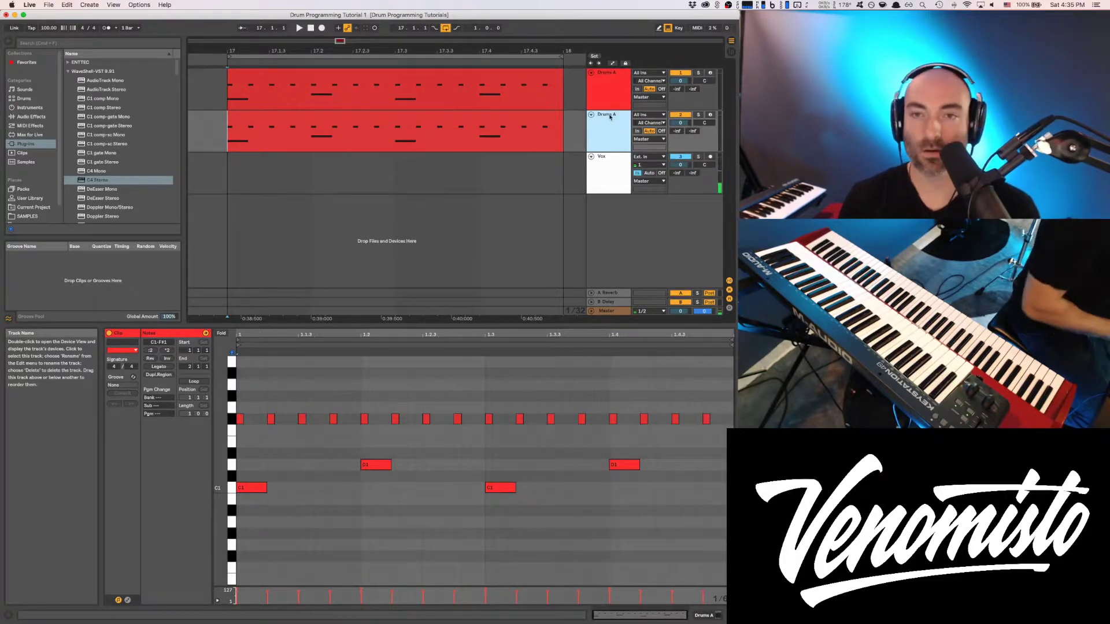
# Recolor the Drums B track and its MIDI clip blue.
pyautogui.rightClick(609, 117)
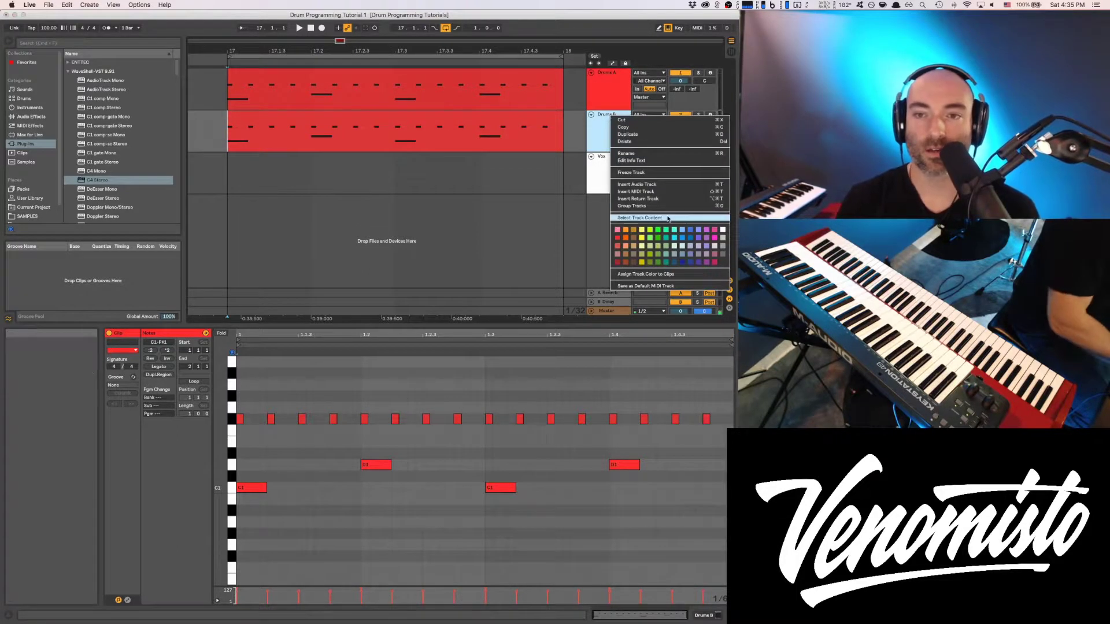
pyautogui.click(694, 226)
pyautogui.rightClick(478, 114)
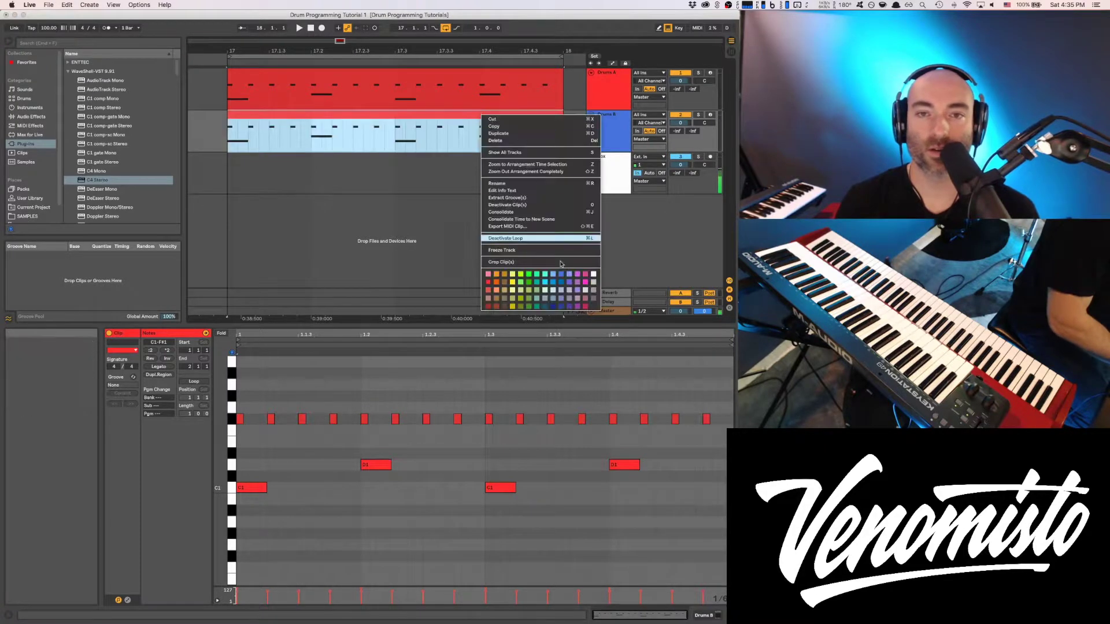
pyautogui.click(522, 312)
pyautogui.click(391, 389)
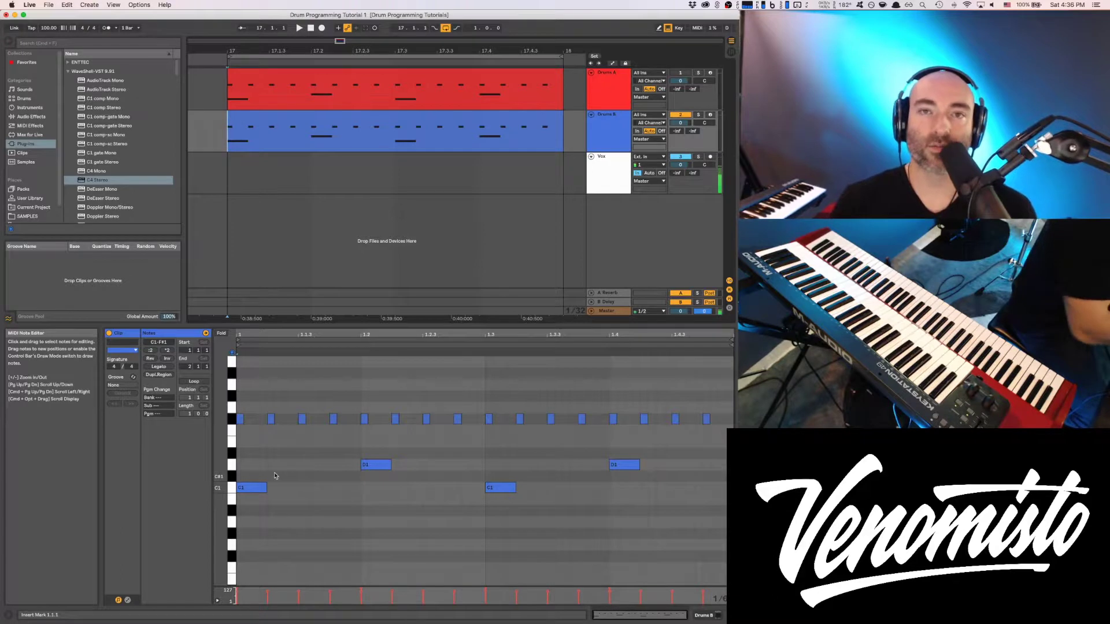
# Select all F#1 hi-hat notes in the Drums B clip and listen to the loop.
pyautogui.click(233, 419)
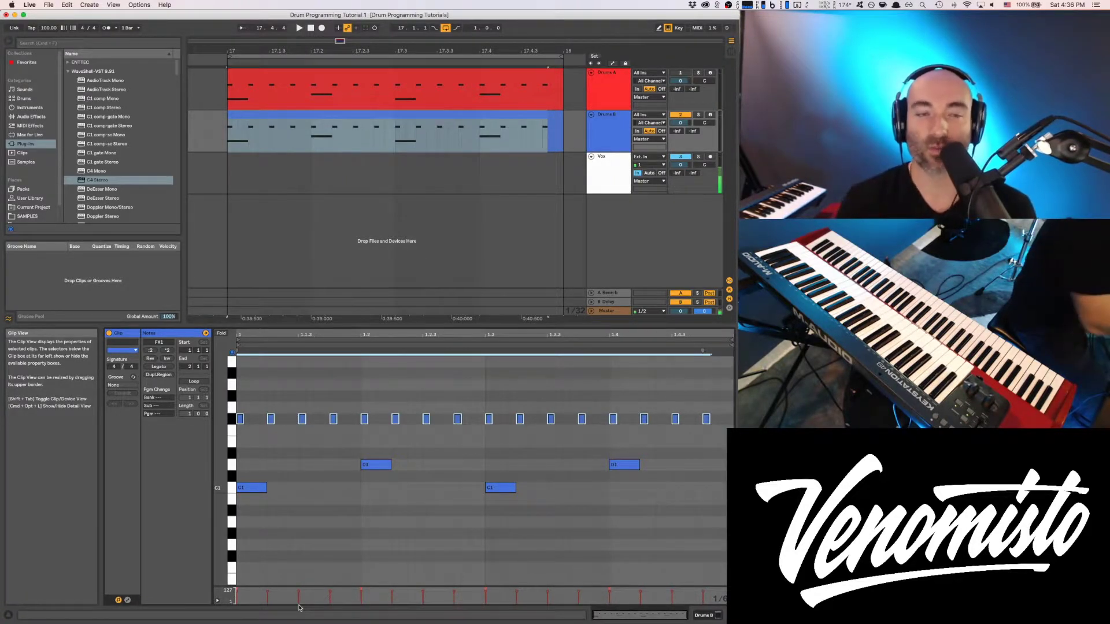
pyautogui.press('space')
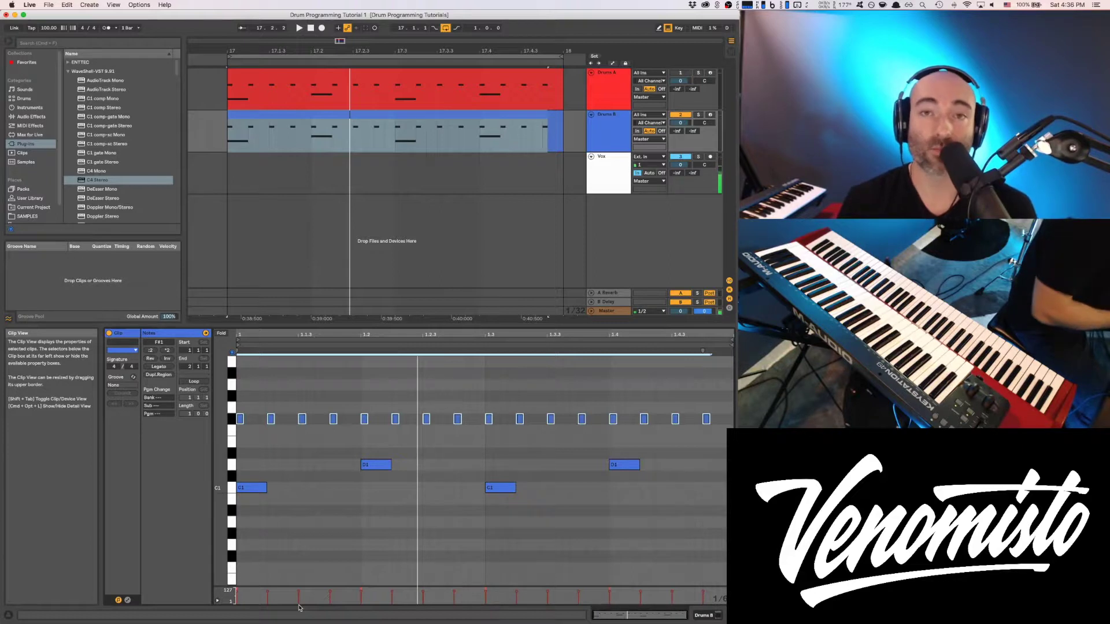
pyautogui.click(230, 421)
# Lower the velocities of the second and third F#1 hi-hat notes individually, bringing the third down to 30.
pyautogui.click(261, 541)
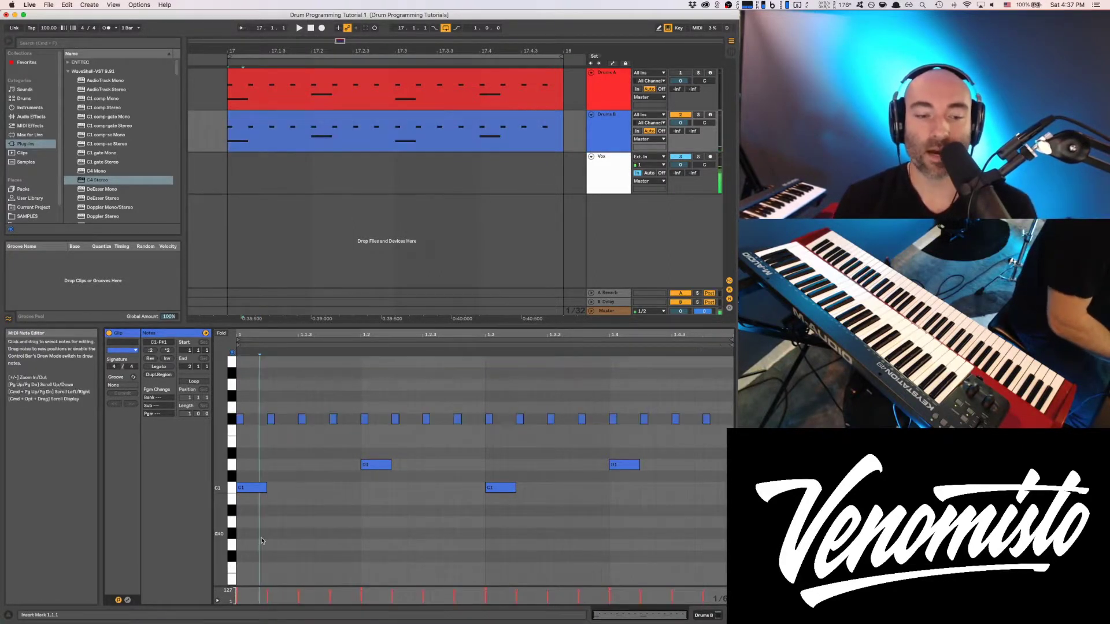
pyautogui.moveTo(267, 591); pyautogui.dragTo(267, 597)
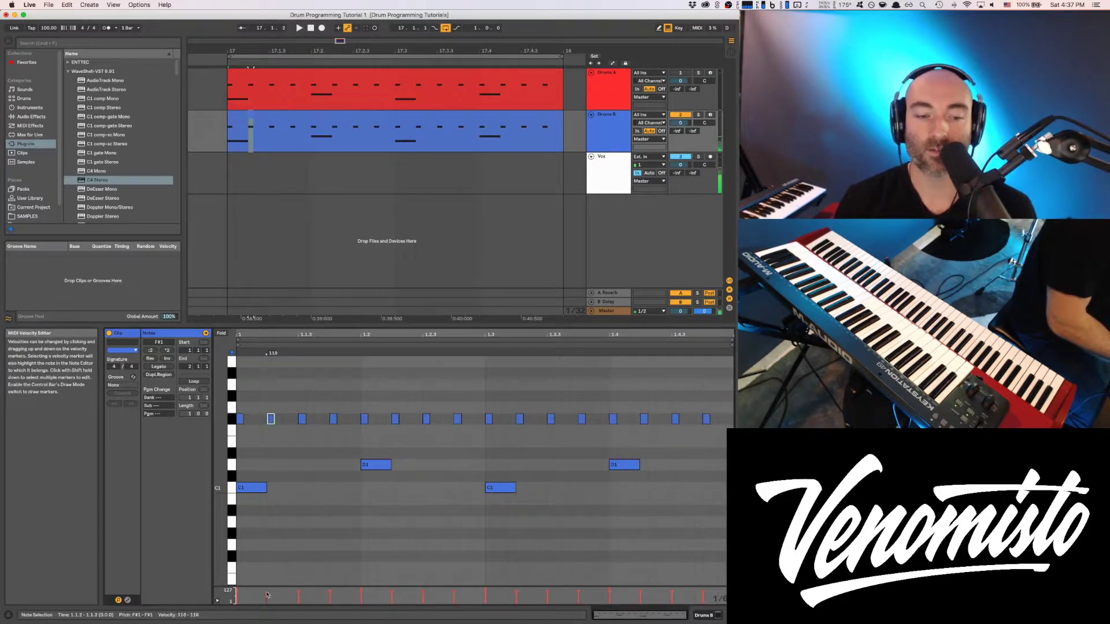
pyautogui.click(283, 496)
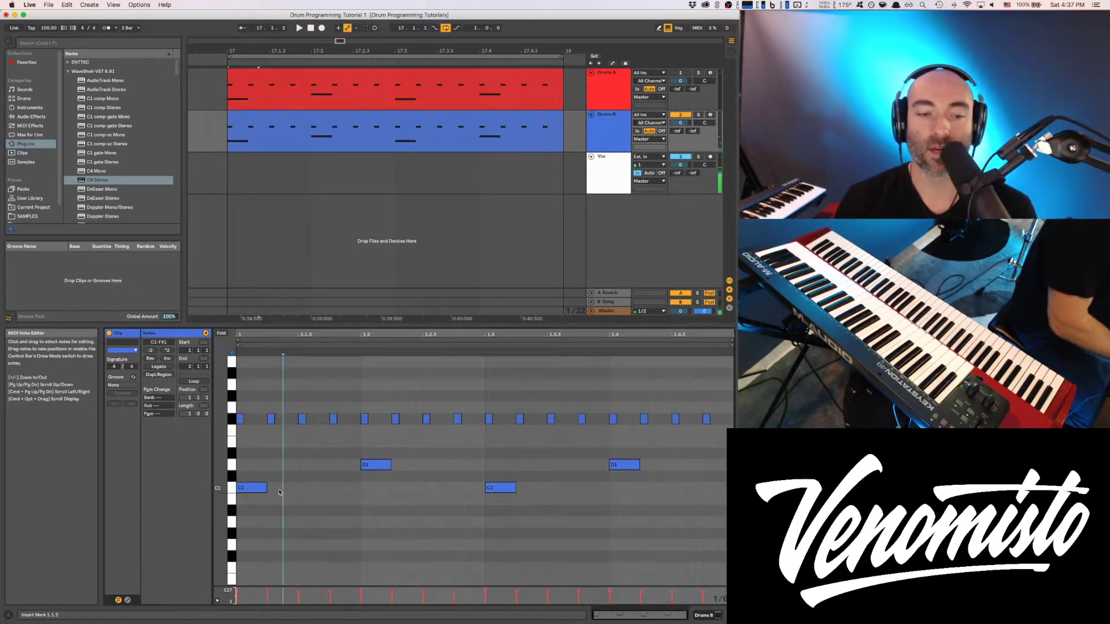
pyautogui.click(301, 418)
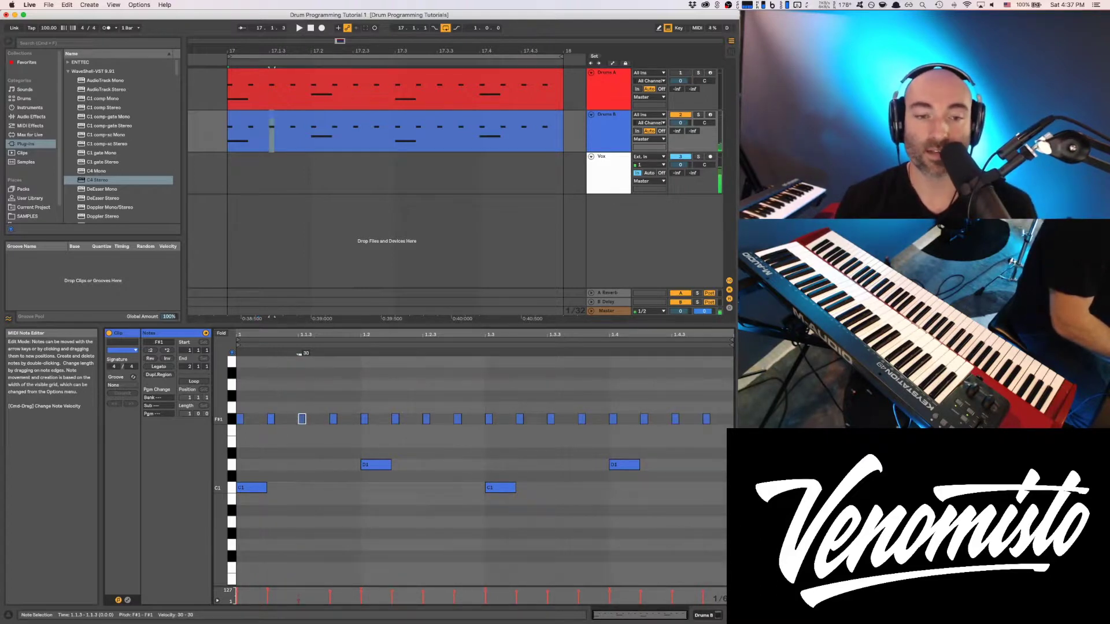
# Draw alternating strong and weak velocities across all F#1 hi-hat notes, from about 60 to 124, and play back the loop.
pyautogui.click(231, 419)
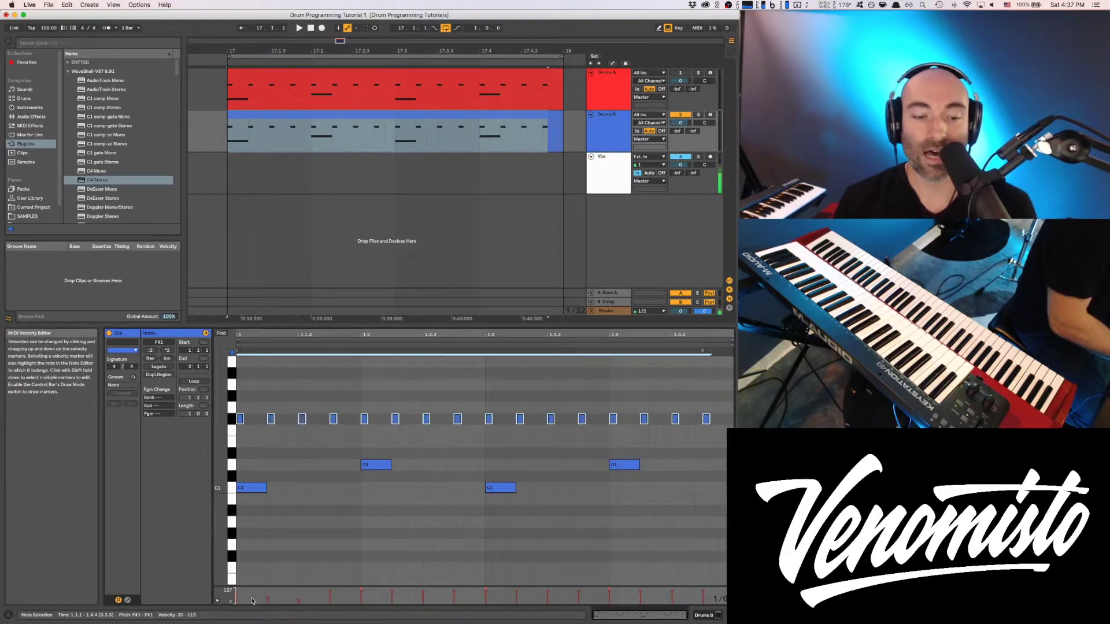
pyautogui.moveTo(251, 598); pyautogui.dragTo(475, 586)
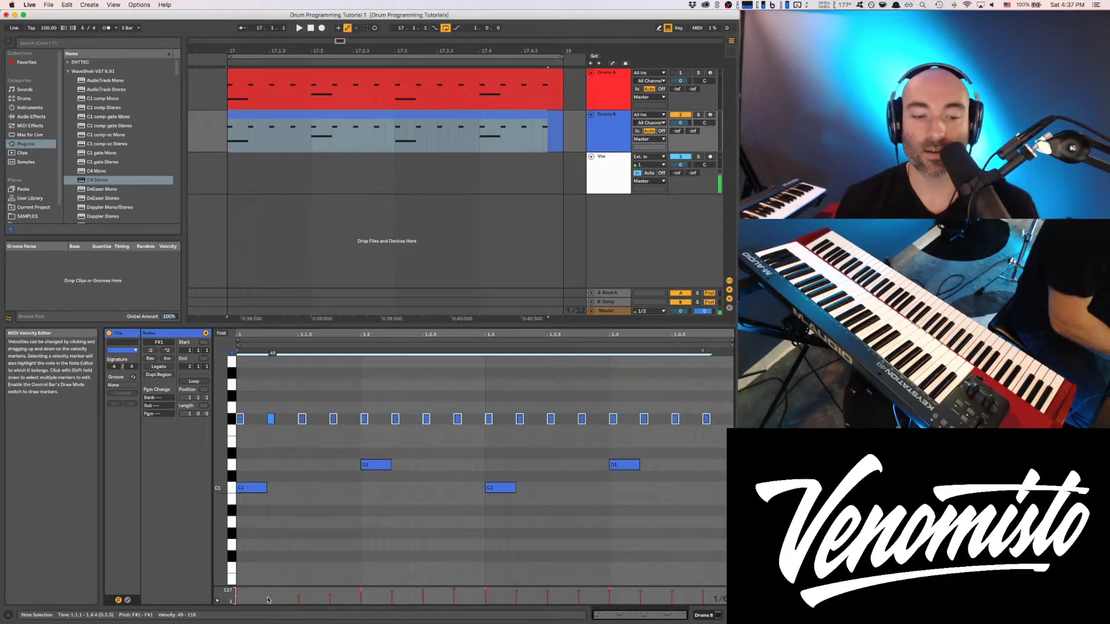
pyautogui.moveTo(261, 601); pyautogui.dragTo(373, 597)
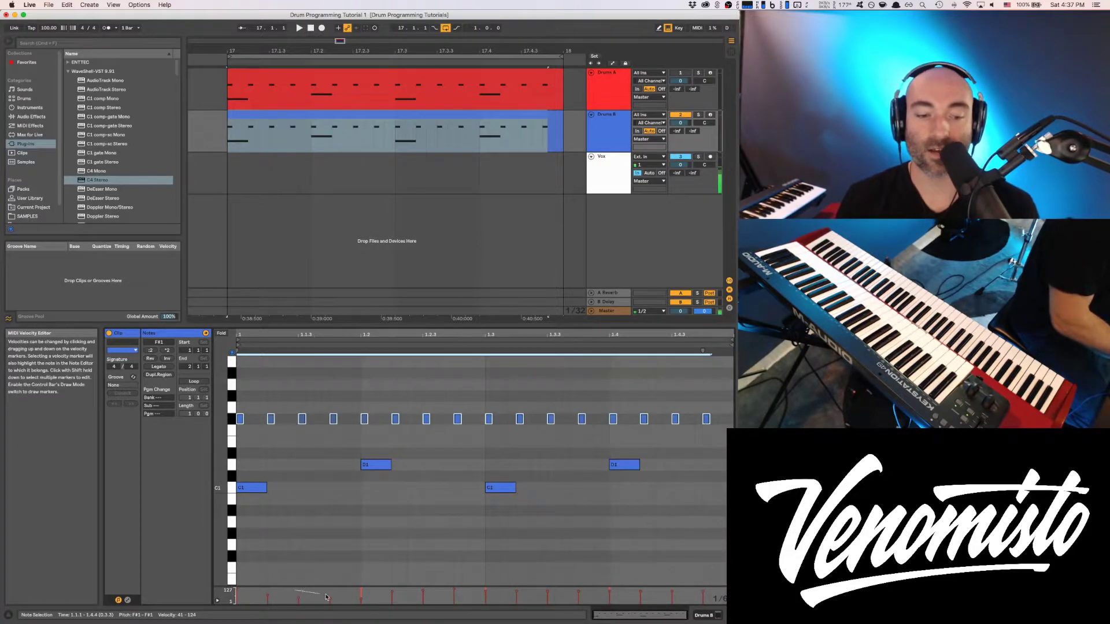
pyautogui.moveTo(326, 597); pyautogui.dragTo(337, 598)
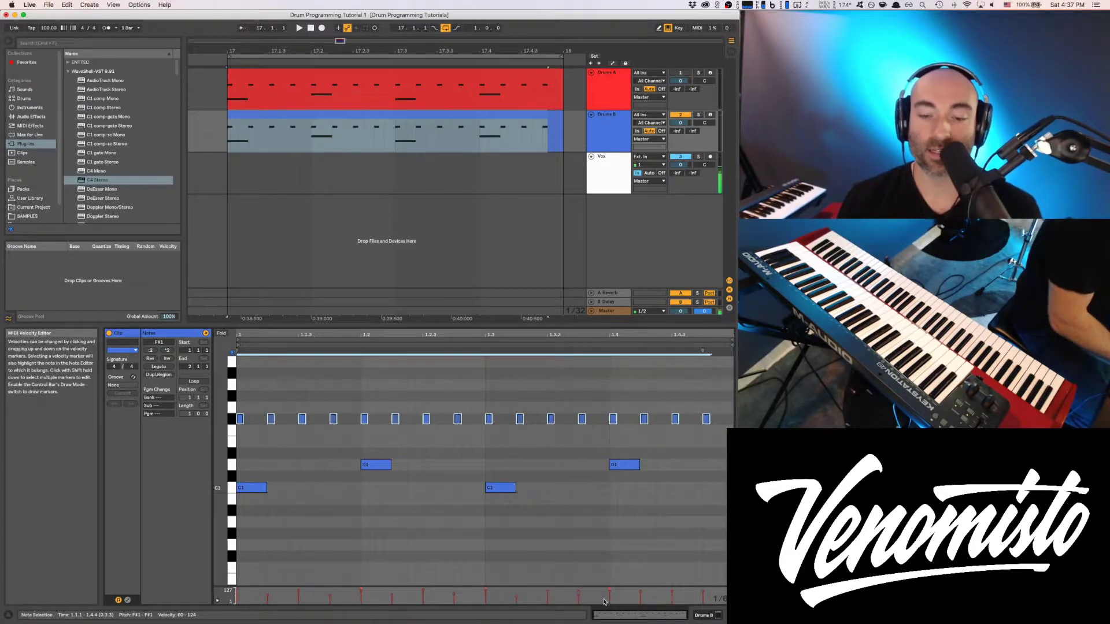
pyautogui.moveTo(636, 597); pyautogui.dragTo(712, 598)
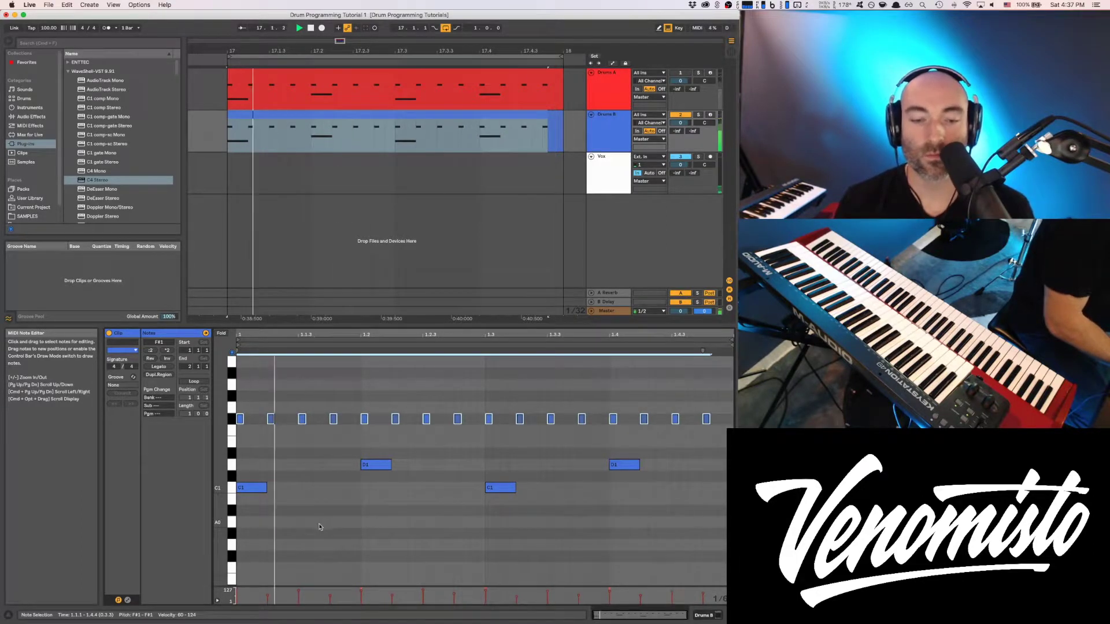
pyautogui.press('space')
# Vary the velocities of the four F#1 hi-hat notes on the beats between about 103 and 124, and play the result.
pyautogui.click(314, 553)
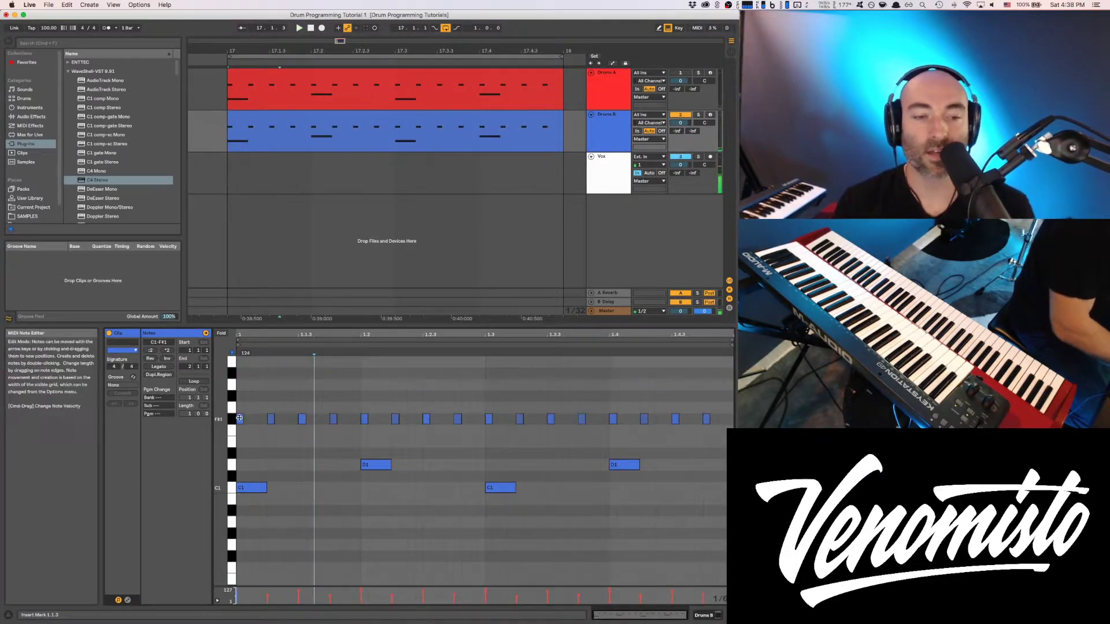
pyautogui.click(240, 419)
pyautogui.click(364, 418)
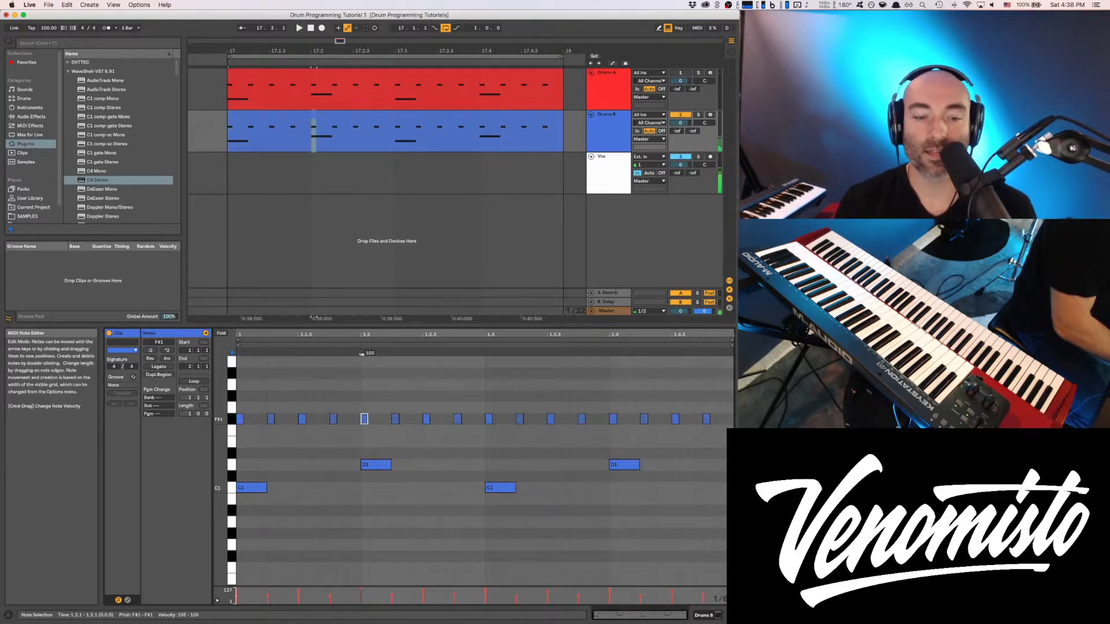
pyautogui.click(489, 419)
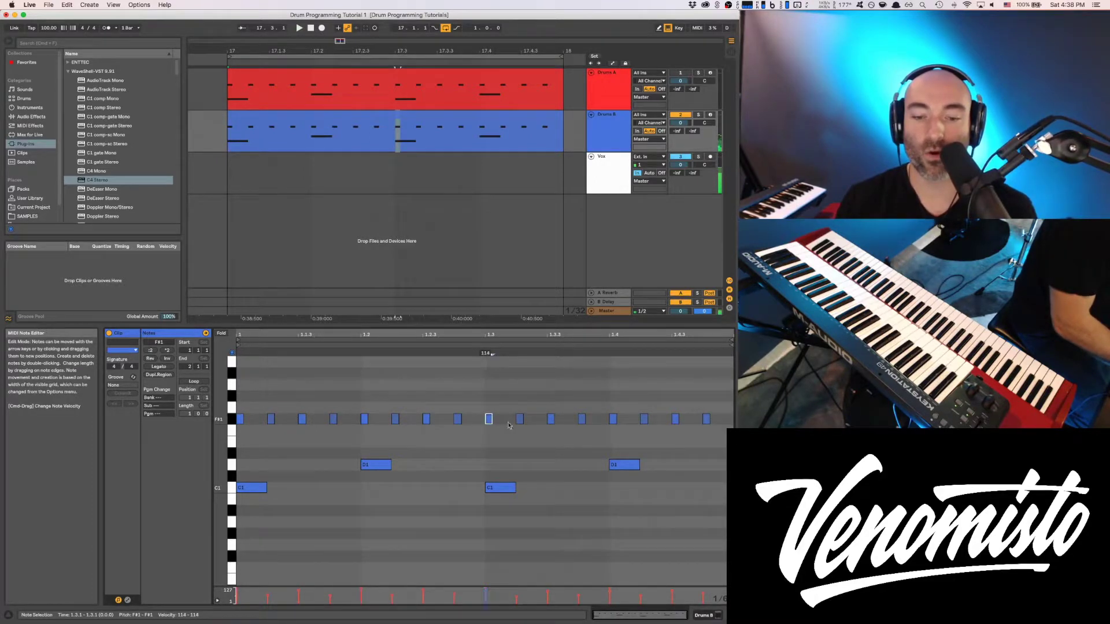
pyautogui.click(612, 419)
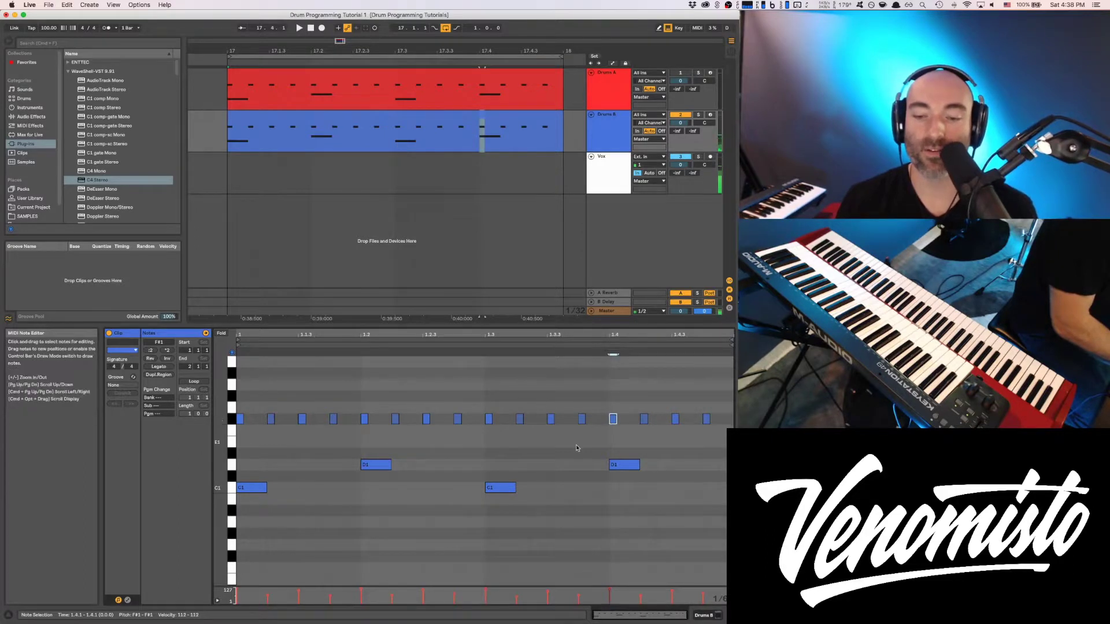
pyautogui.press('space')
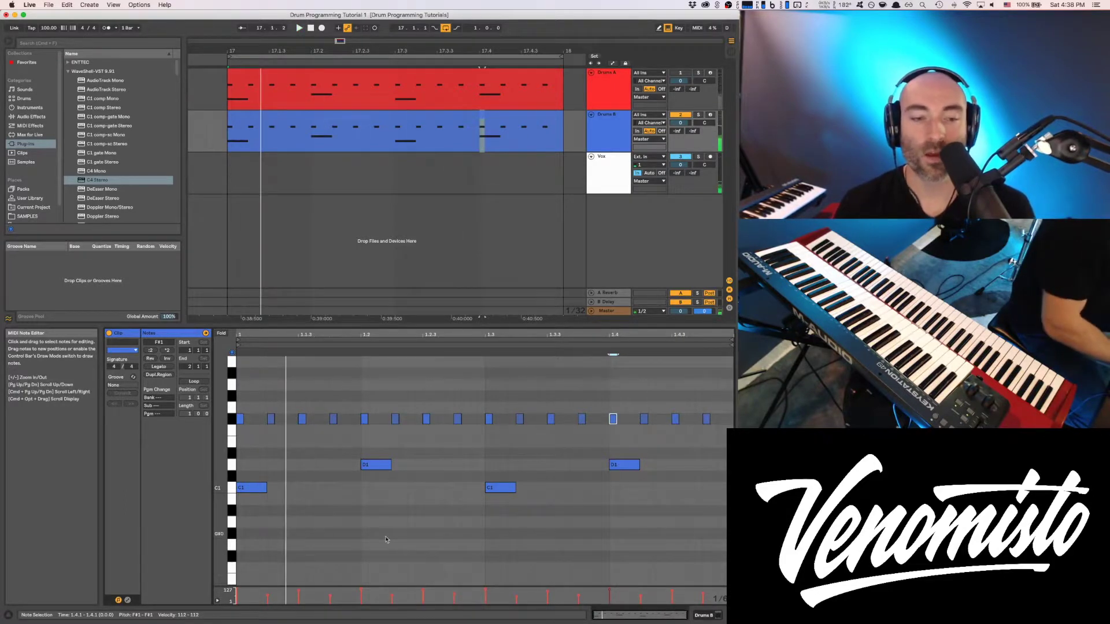
# Vary the velocities of the weak, even-numbered F#1 hi-hat notes across the bar, keeping them roughly between 58 and 78.
pyautogui.click(270, 419)
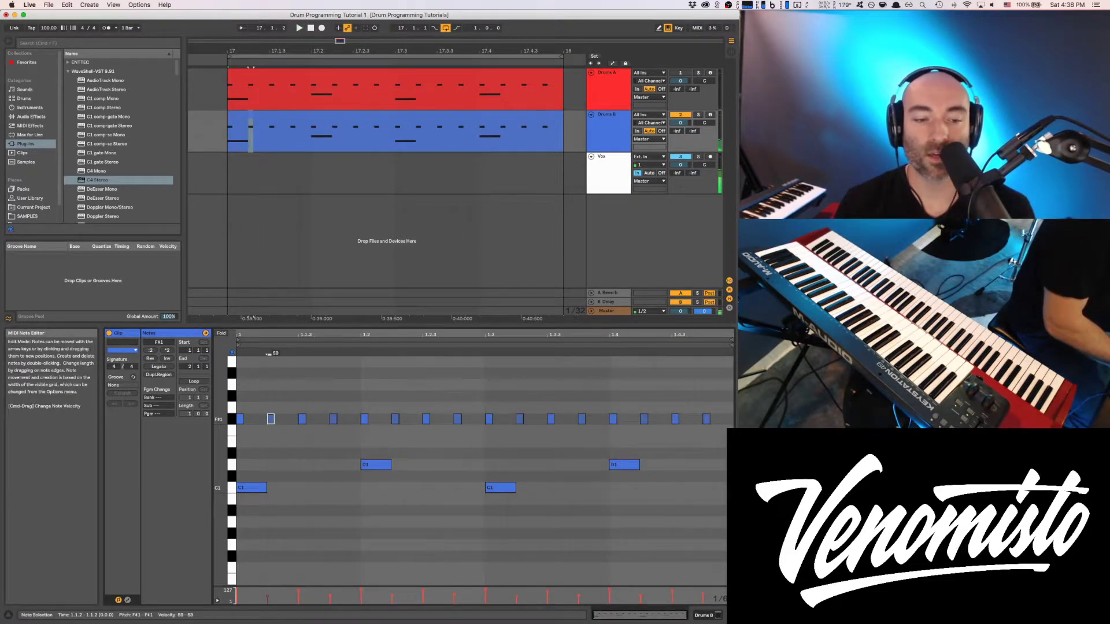
pyautogui.click(332, 419)
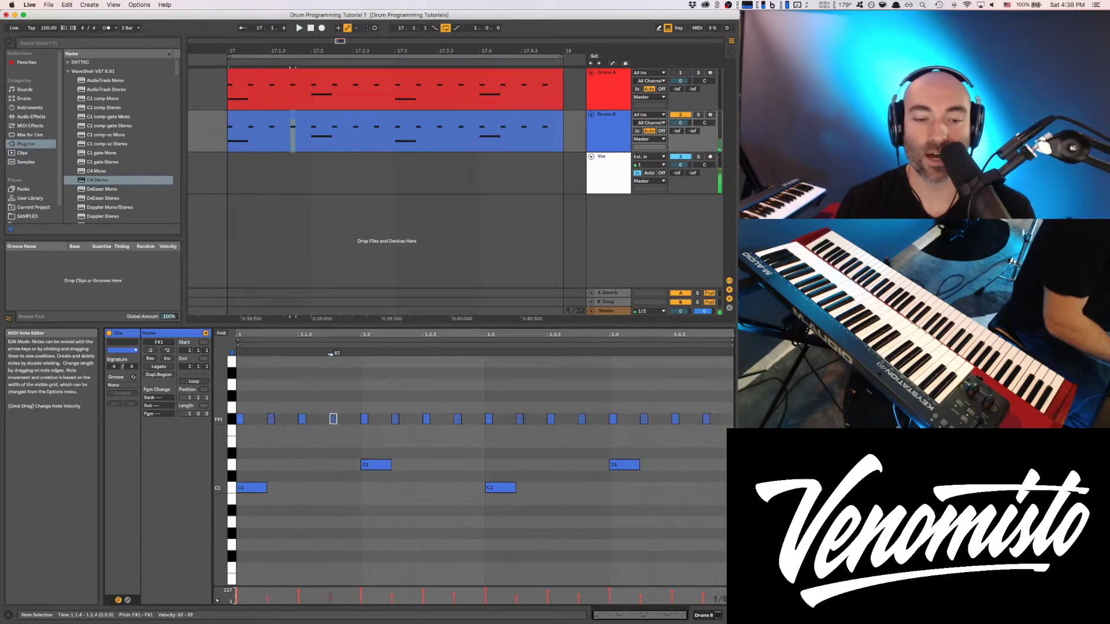
pyautogui.click(395, 418)
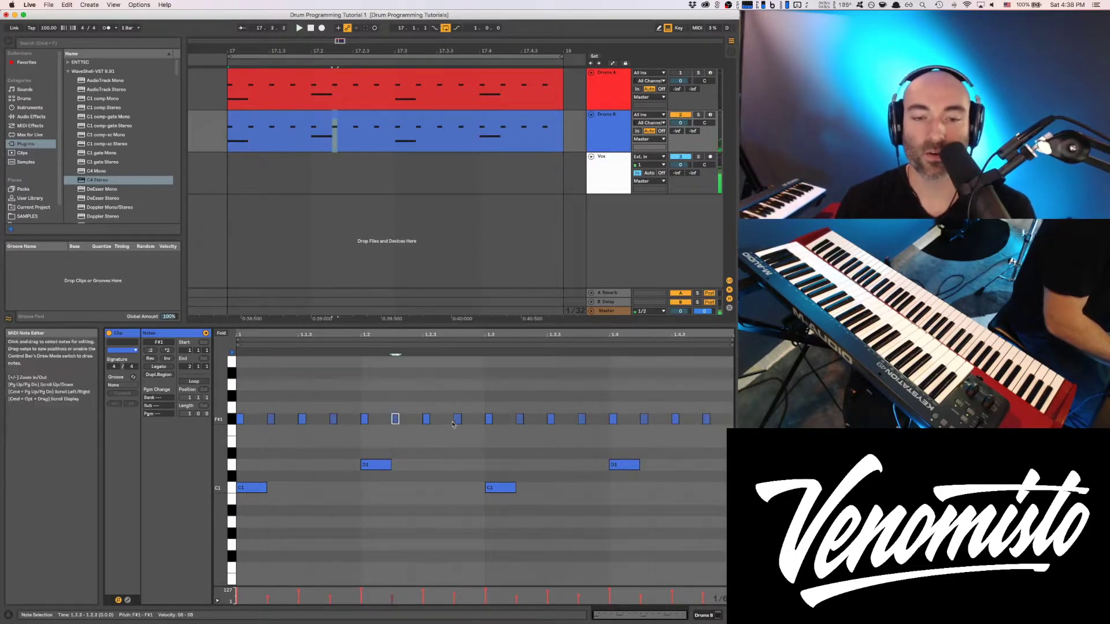
pyautogui.click(457, 418)
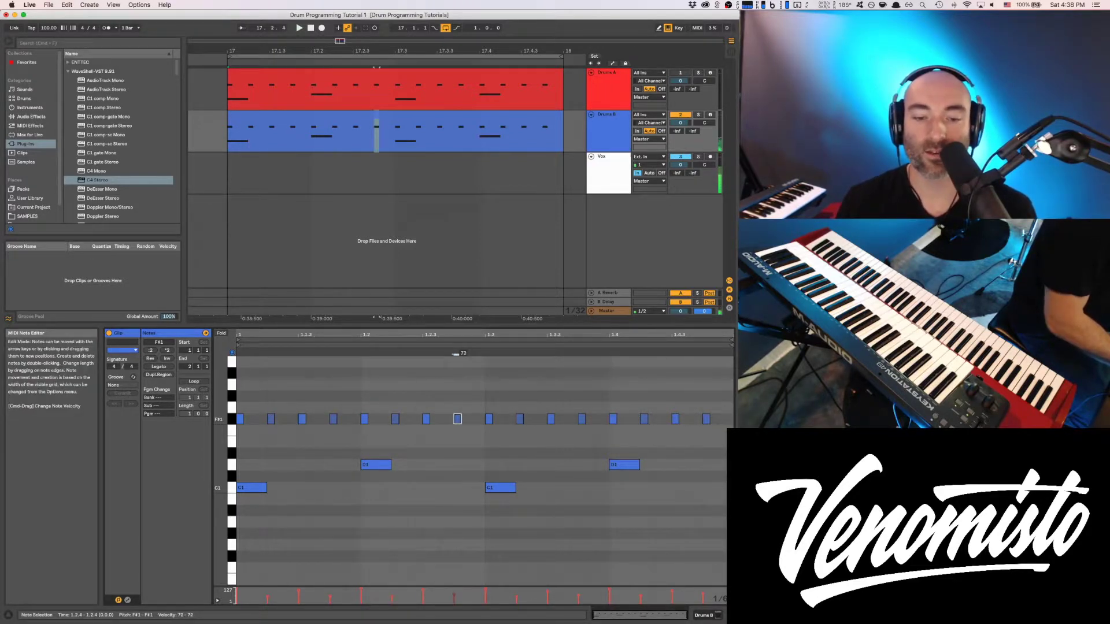
pyautogui.click(520, 419)
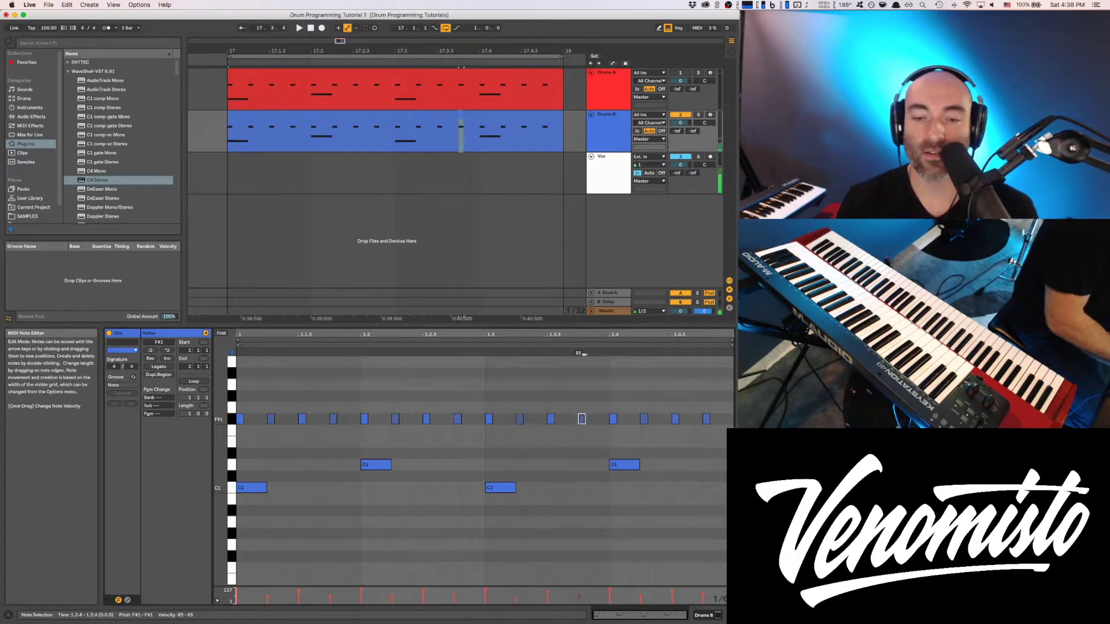
pyautogui.click(582, 418)
pyautogui.click(645, 418)
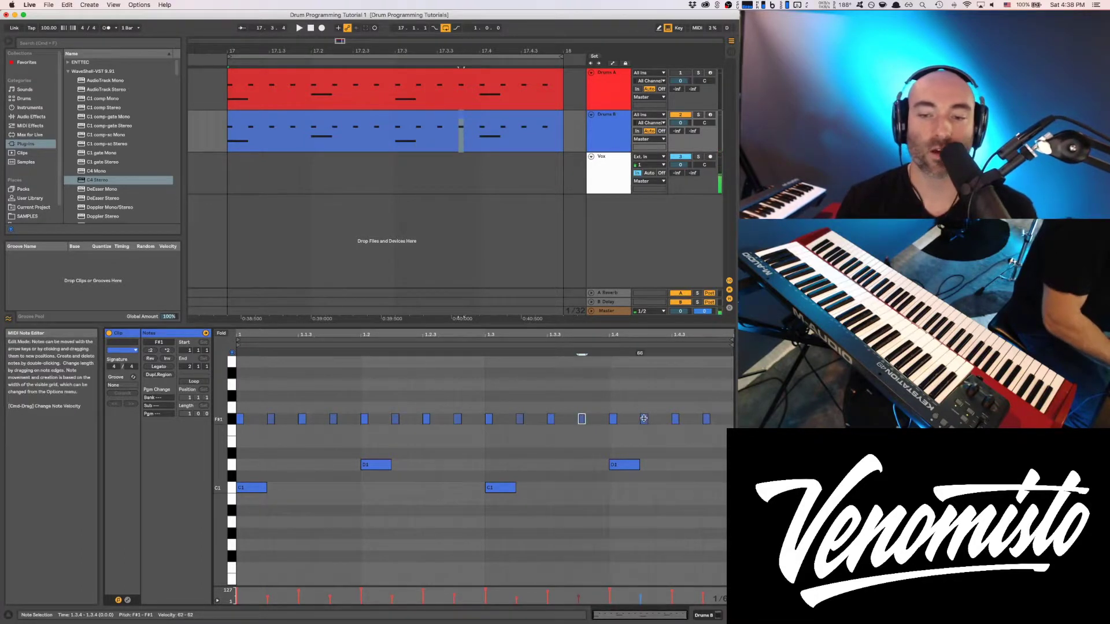
pyautogui.click(705, 419)
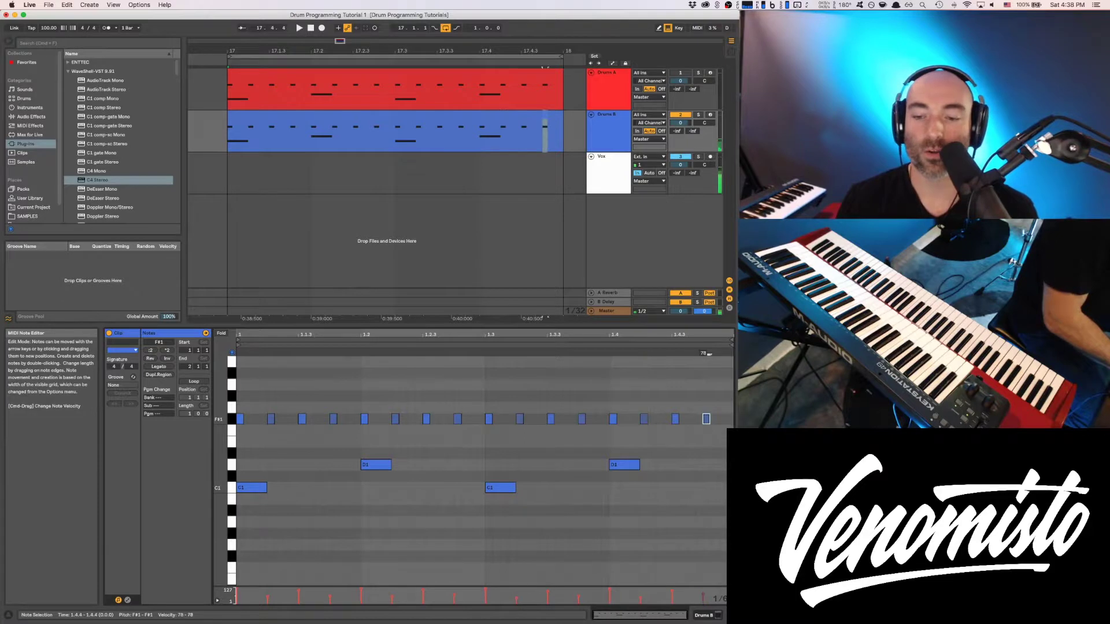
# Play the loop from the start of bar 17 and switch from Drums A to Drums B to compare the two versions.
pyautogui.click(226, 136)
pyautogui.press('space')
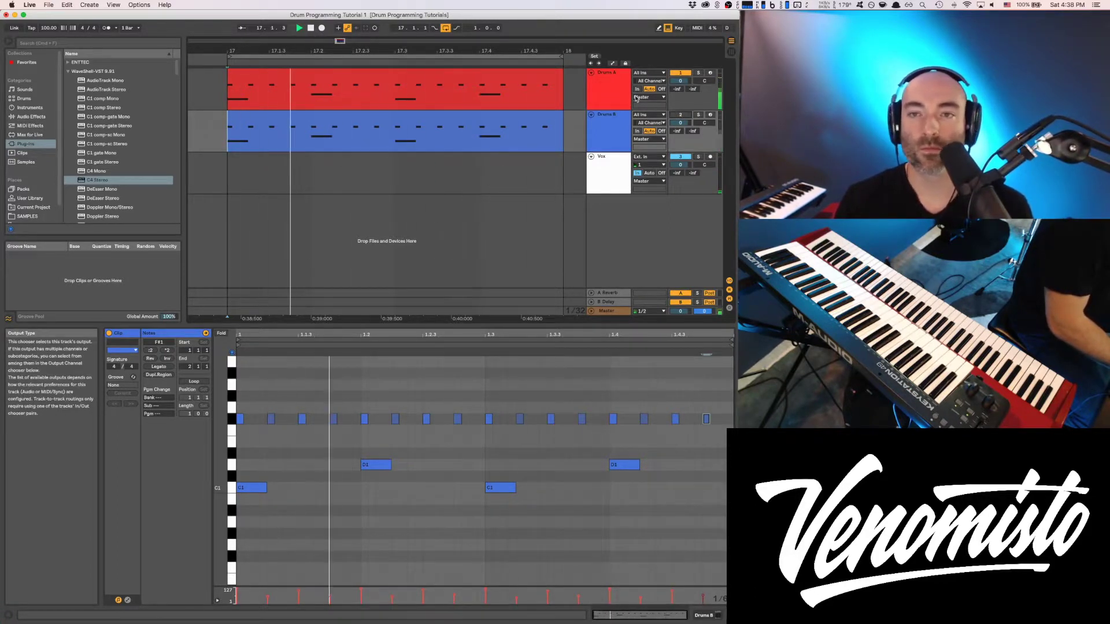
pyautogui.click(681, 114)
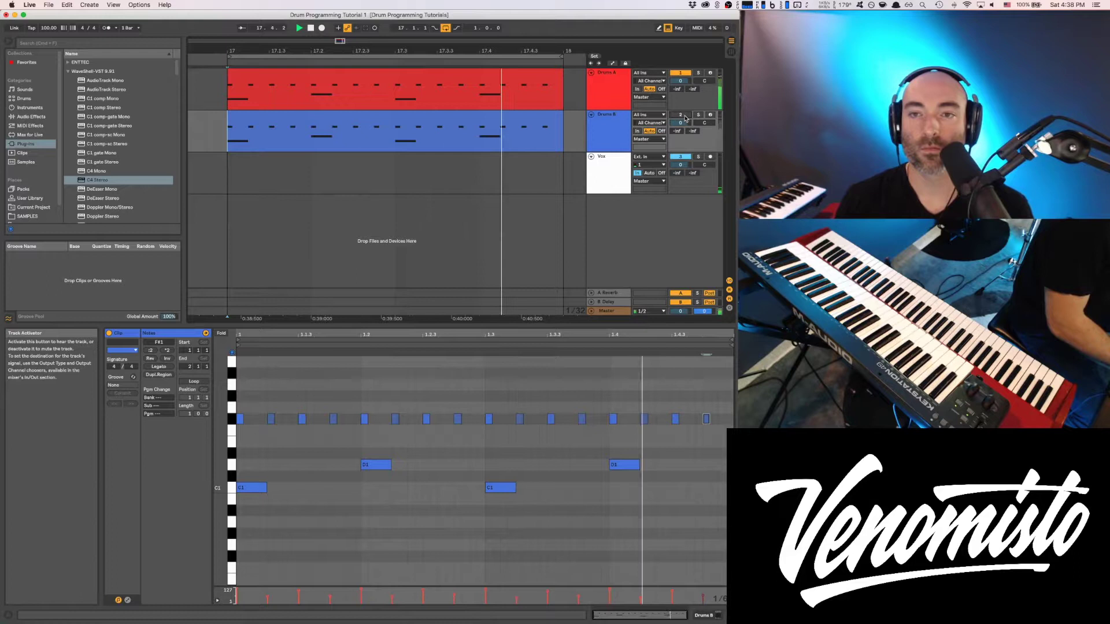
pyautogui.click(679, 72)
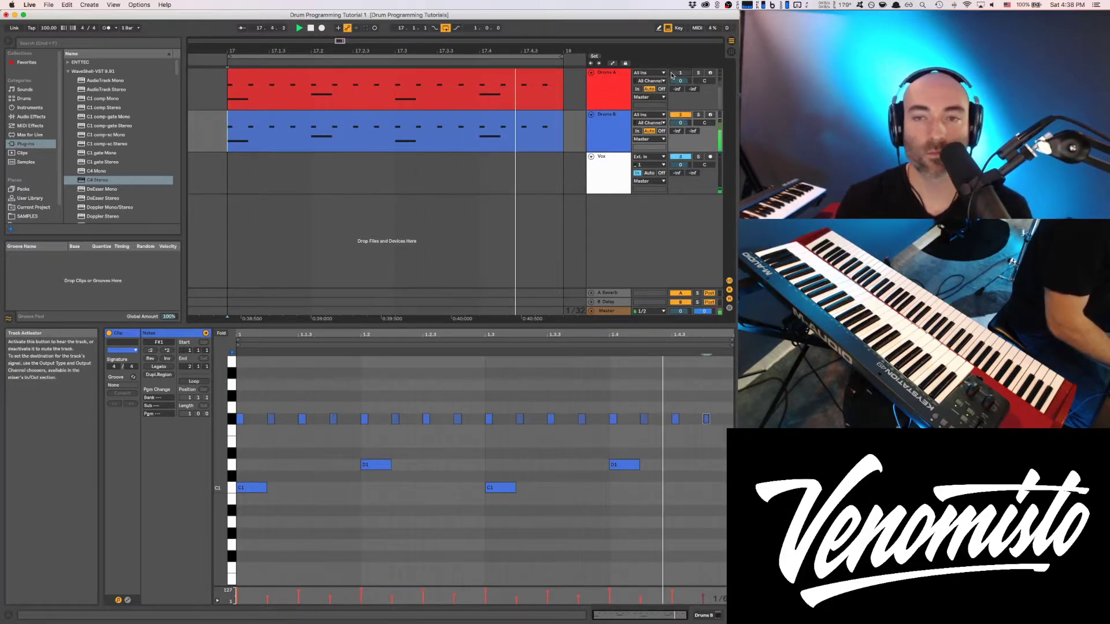
# Switch the looped playback from Drums B to Drums A and back to Drums B to compare the hi-hats again.
pyautogui.click(680, 73)
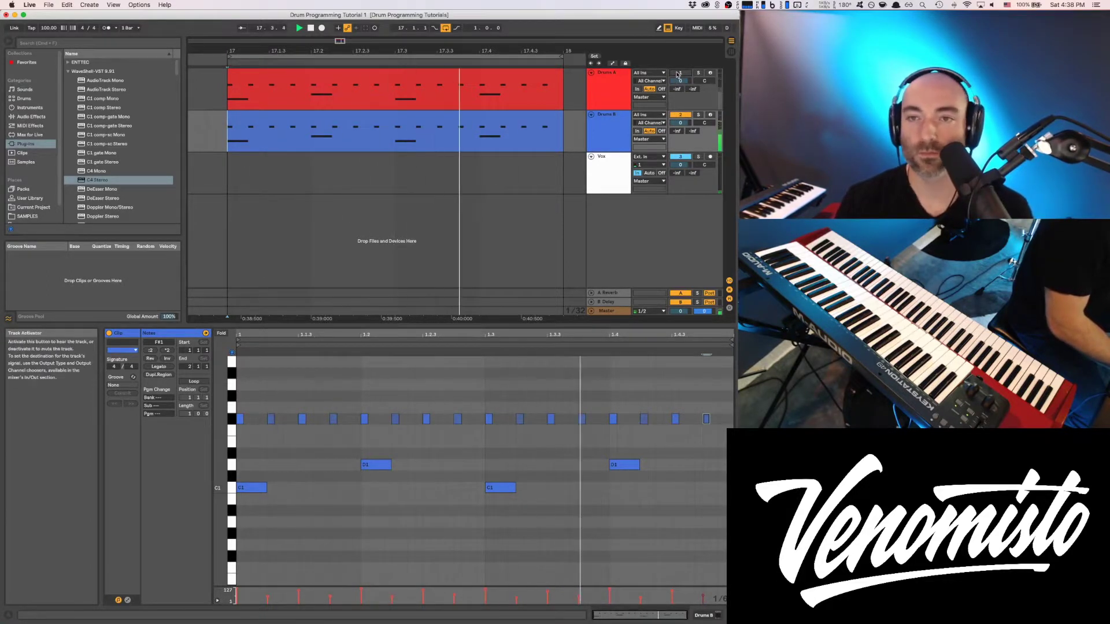
pyautogui.click(680, 115)
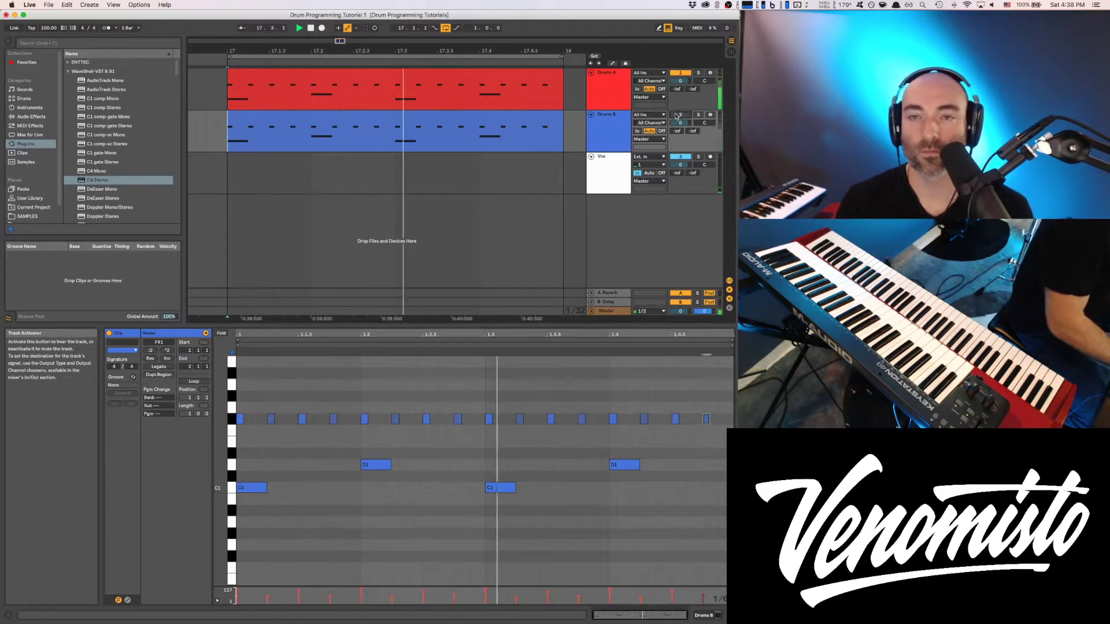
pyautogui.click(680, 72)
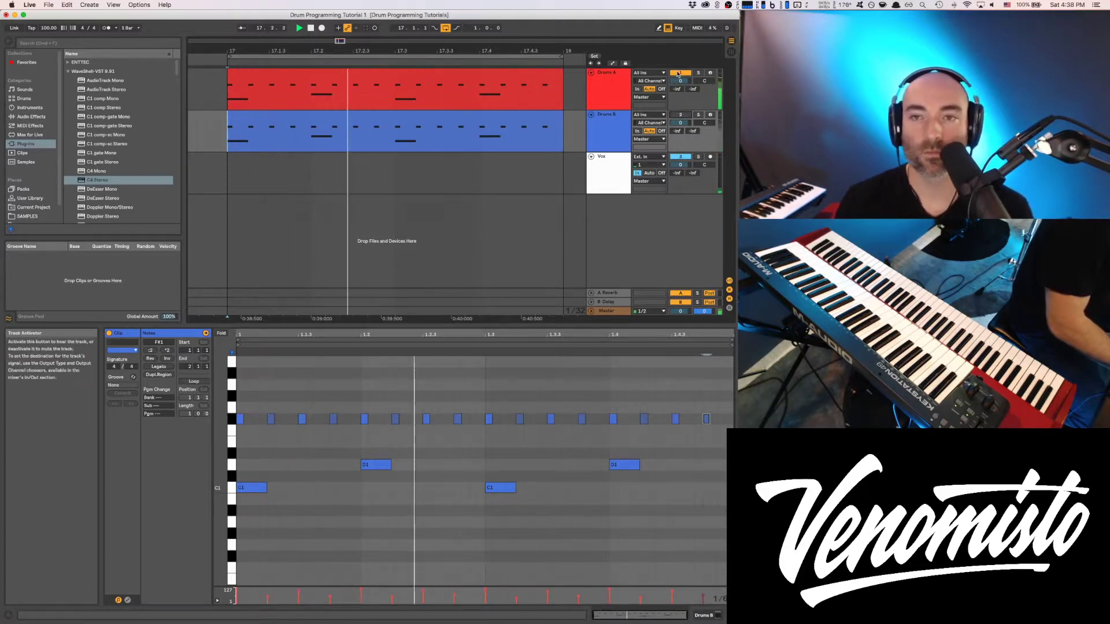
pyautogui.click(672, 115)
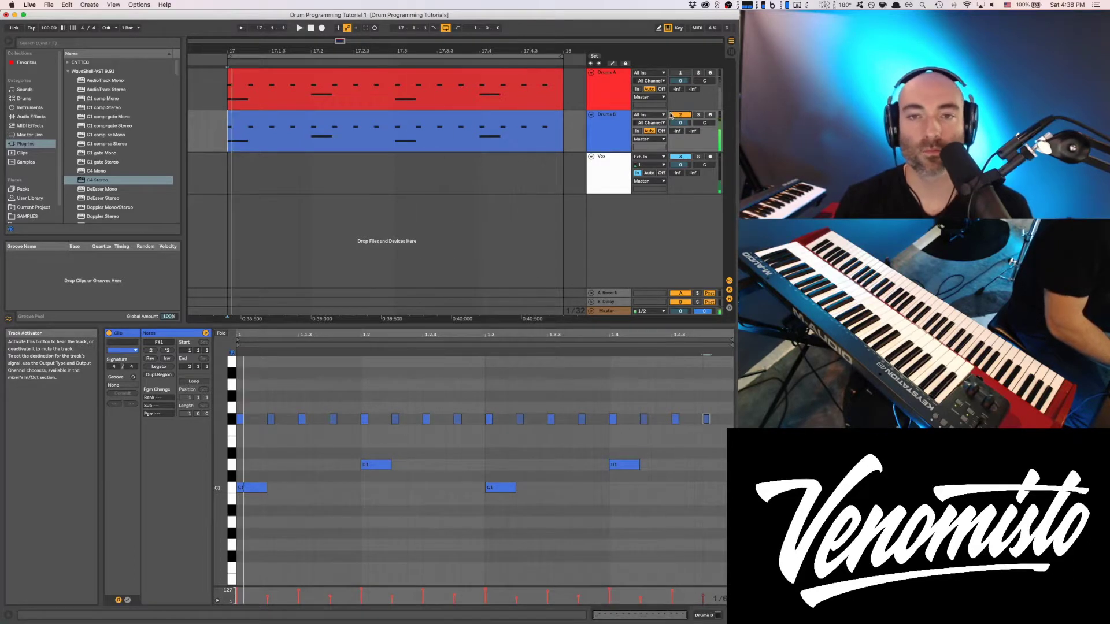
# Duplicate the Drums B track and delete all F#1 hi-hat notes from the clip on the upper of the two copies.
pyautogui.click(611, 116)
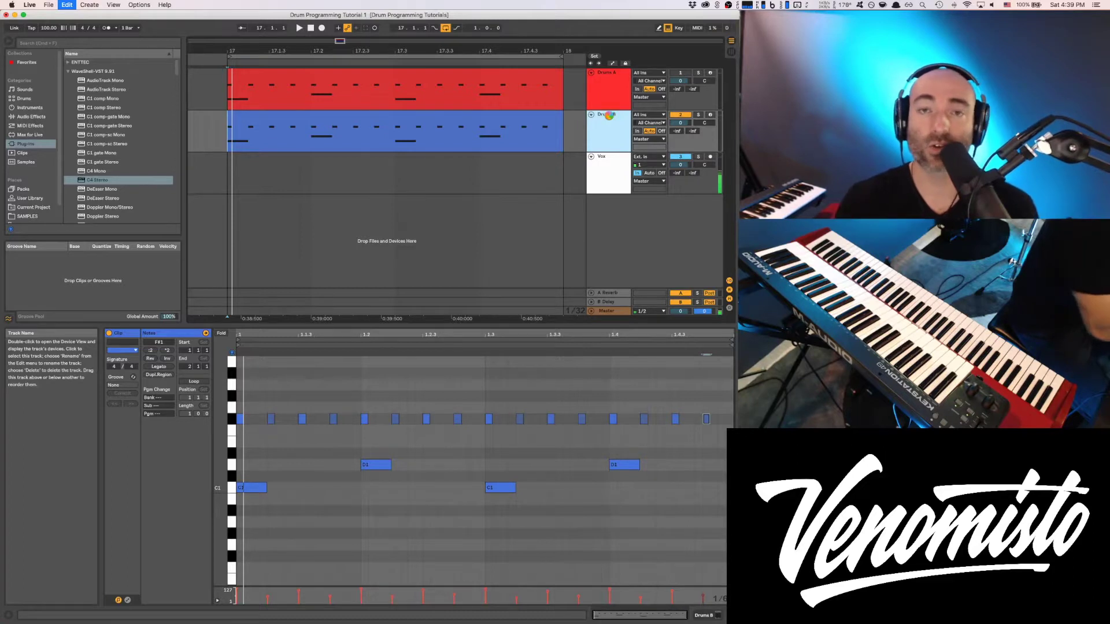
pyautogui.press('super+d')
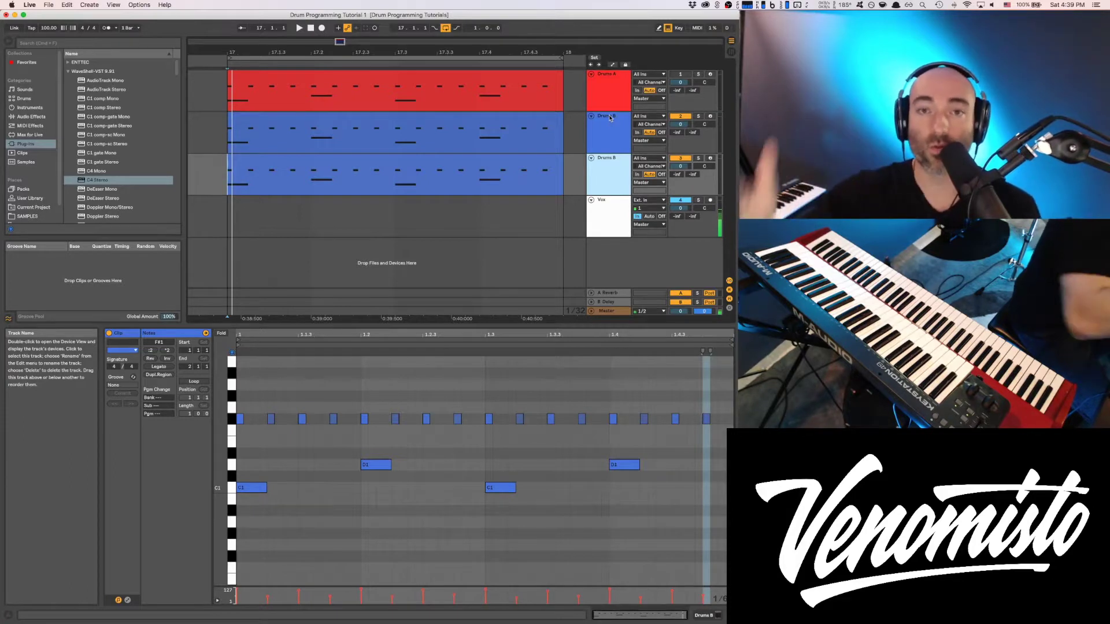
pyautogui.click(336, 129)
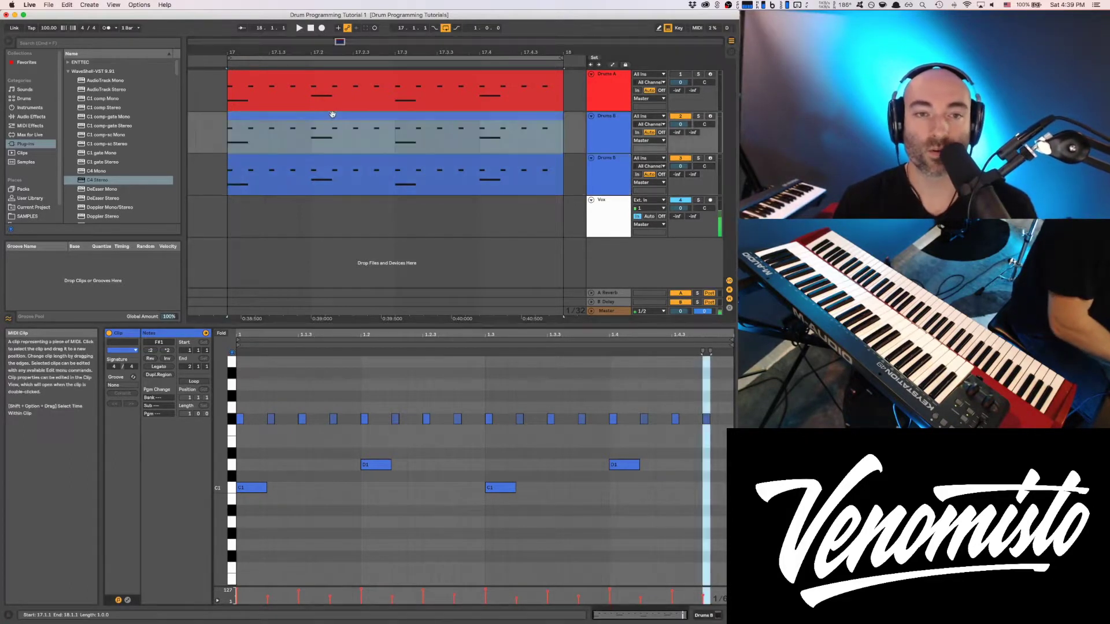
pyautogui.click(231, 420)
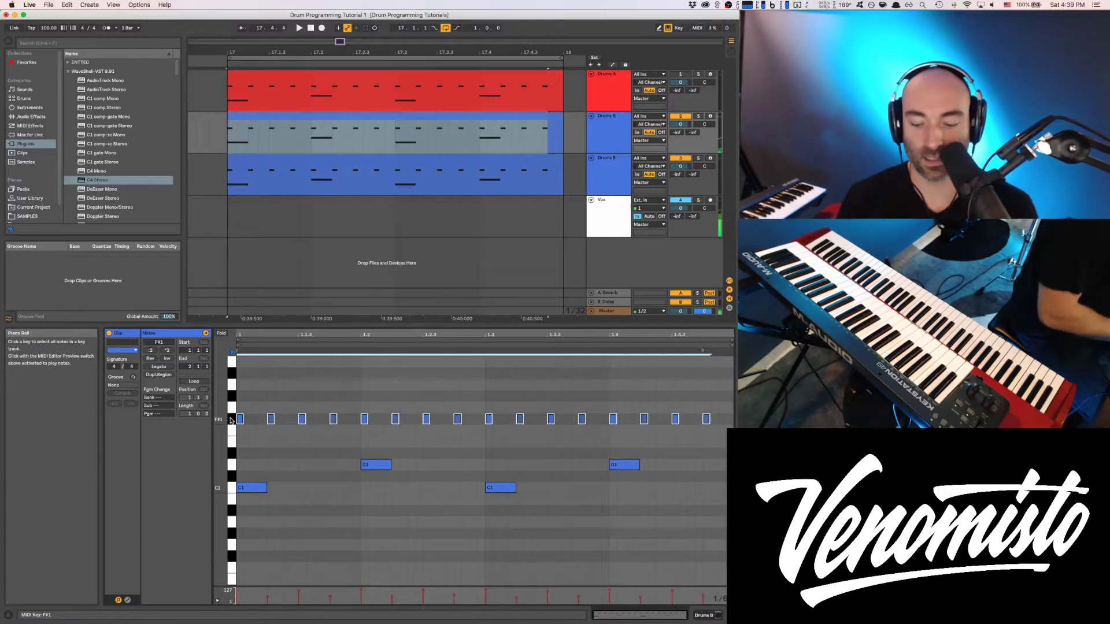
pyautogui.press('Delete')
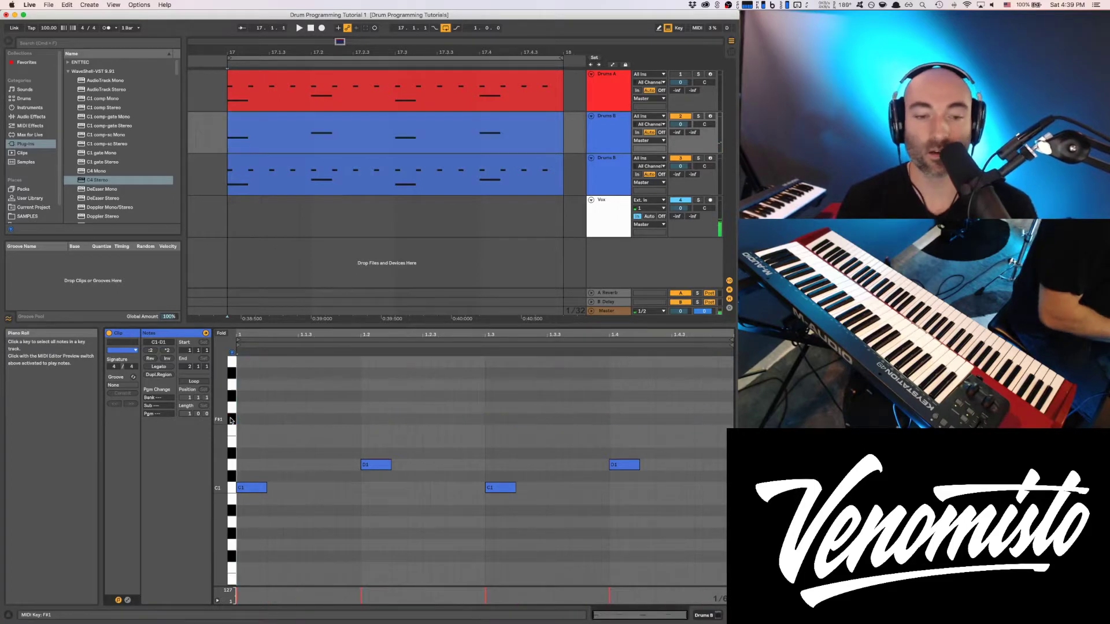
# Delete the kick and snare notes from the lower Drums B clip, keeping only its hi-hat notes.
pyautogui.click(345, 169)
pyautogui.moveTo(688, 519); pyautogui.dragTo(243, 439)
pyautogui.scroll(1, 244, 441)
pyautogui.press('Delete')
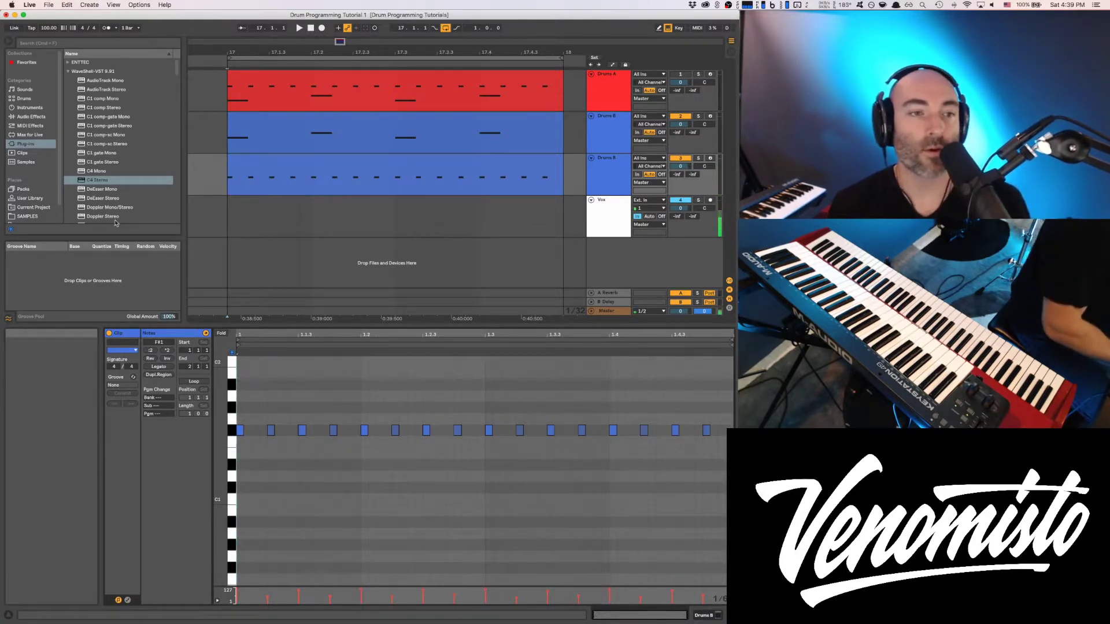
# Add the 4 Quantize groove to the groove pool, set its Random amount to 5%, and assign it to the hi-hat clip.
pyautogui.click(130, 282)
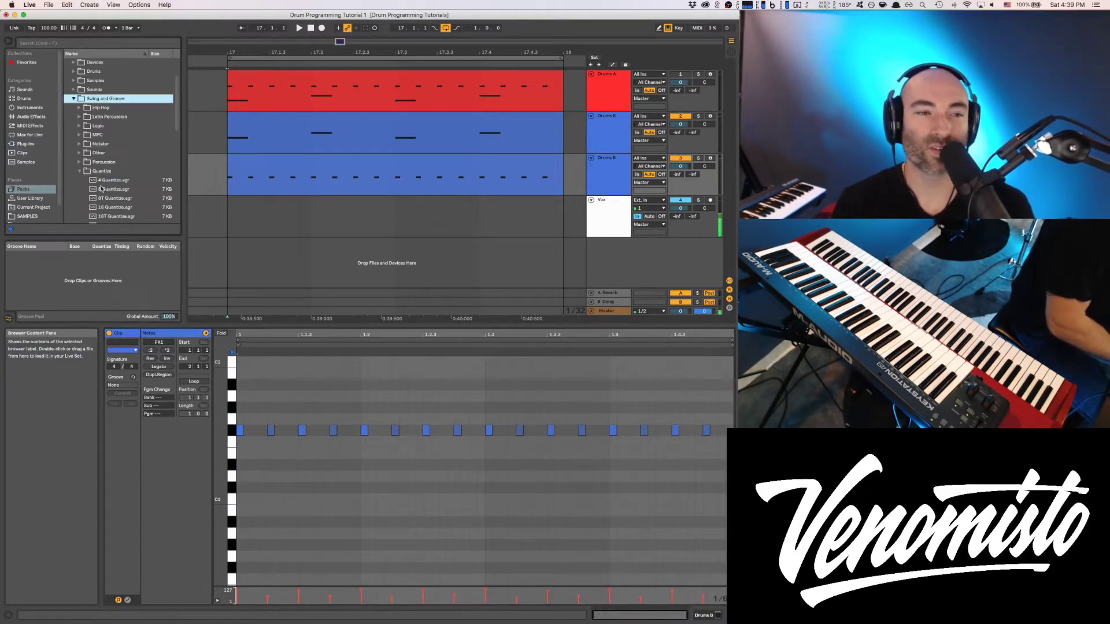
pyautogui.moveTo(105, 182); pyautogui.dragTo(100, 263)
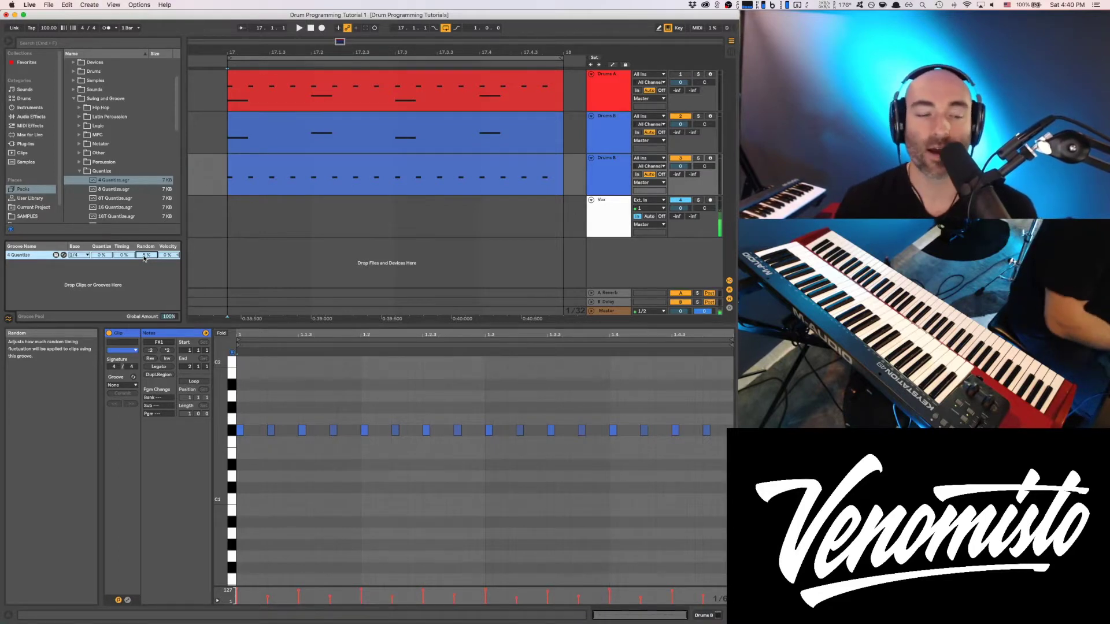
pyautogui.click(129, 386)
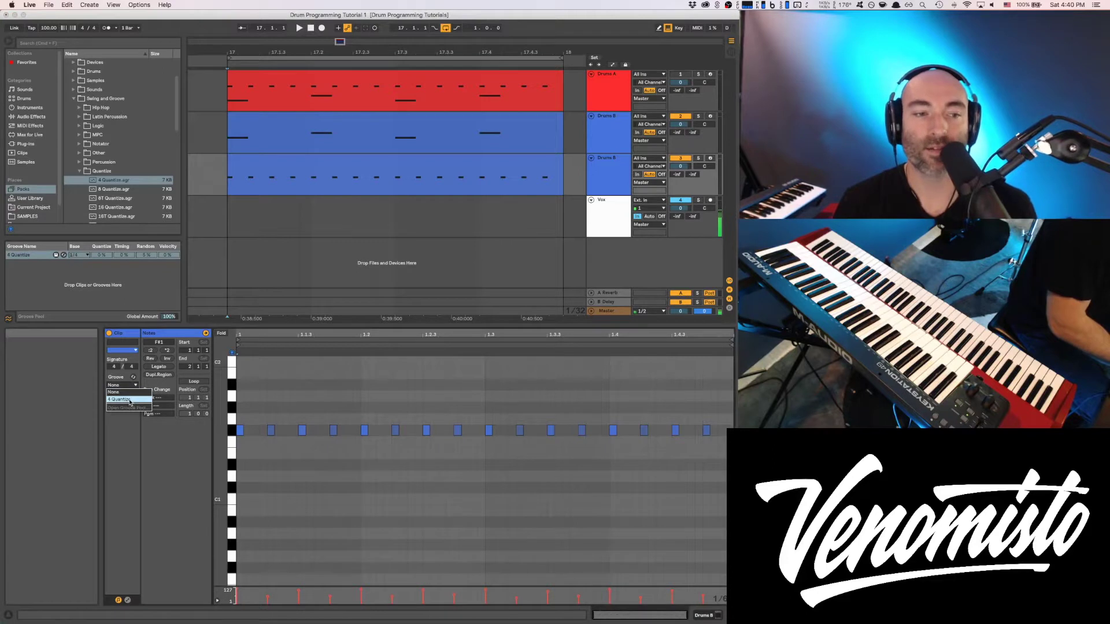
pyautogui.click(130, 401)
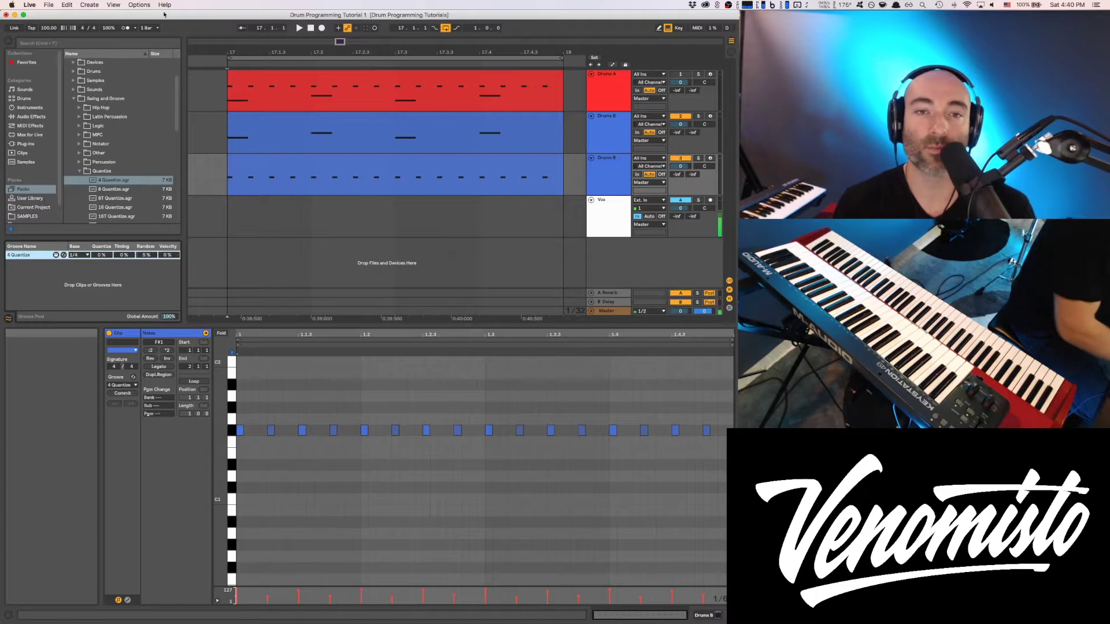
# Play the loop from bar 17 and raise the 4 Quantize groove's Random amount to 10%, then to 100%.
pyautogui.click(226, 172)
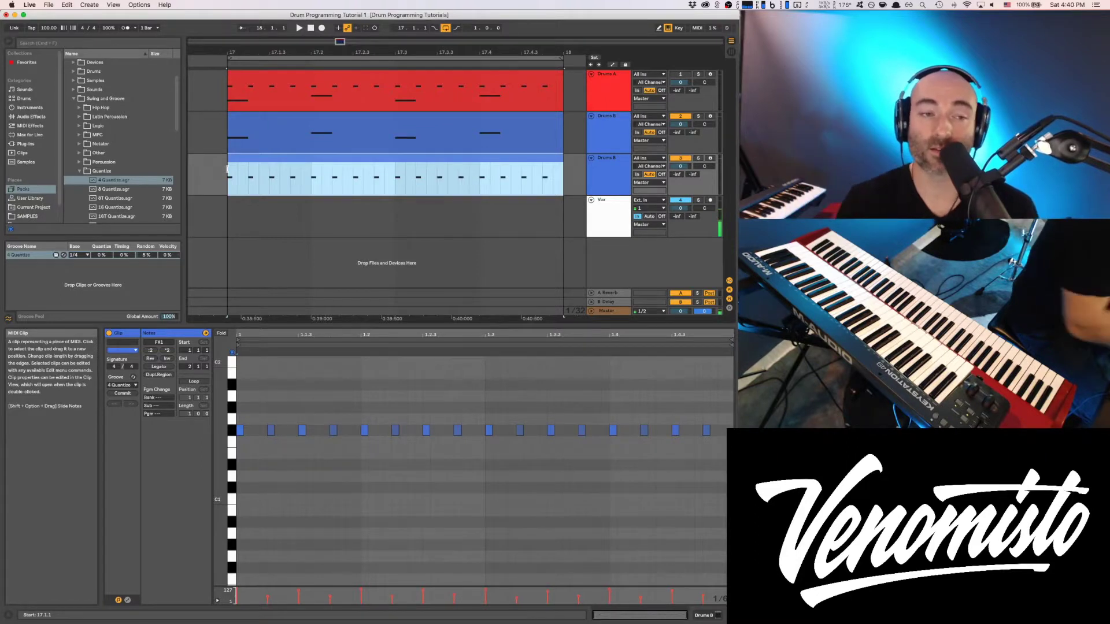
pyautogui.press('space')
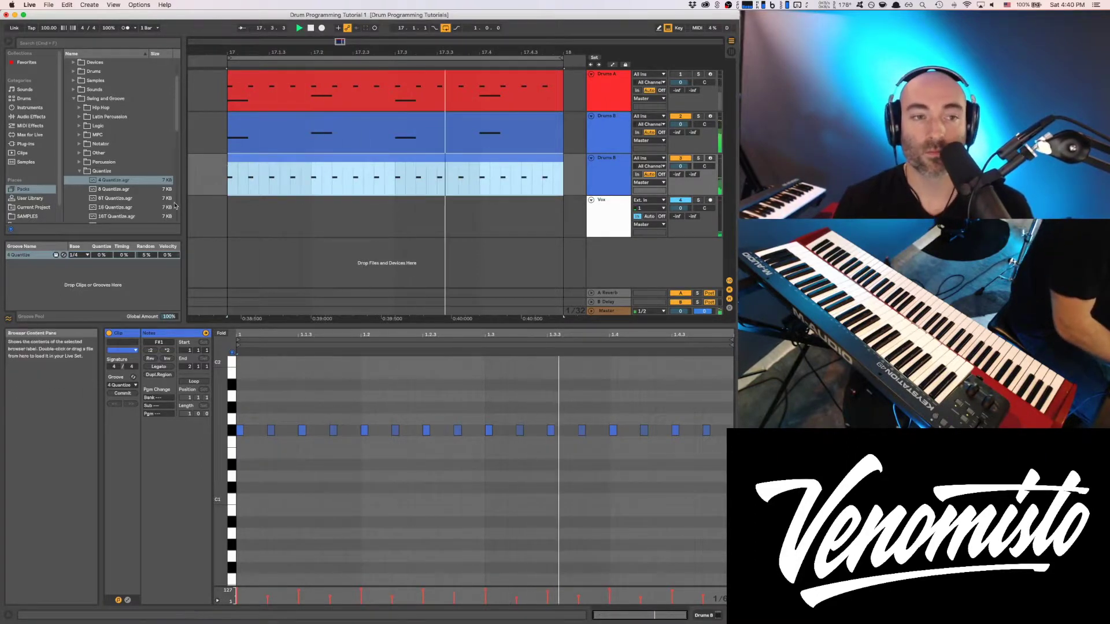
pyautogui.click(146, 255)
pyautogui.moveTo(146, 255); pyautogui.dragTo(146, 249)
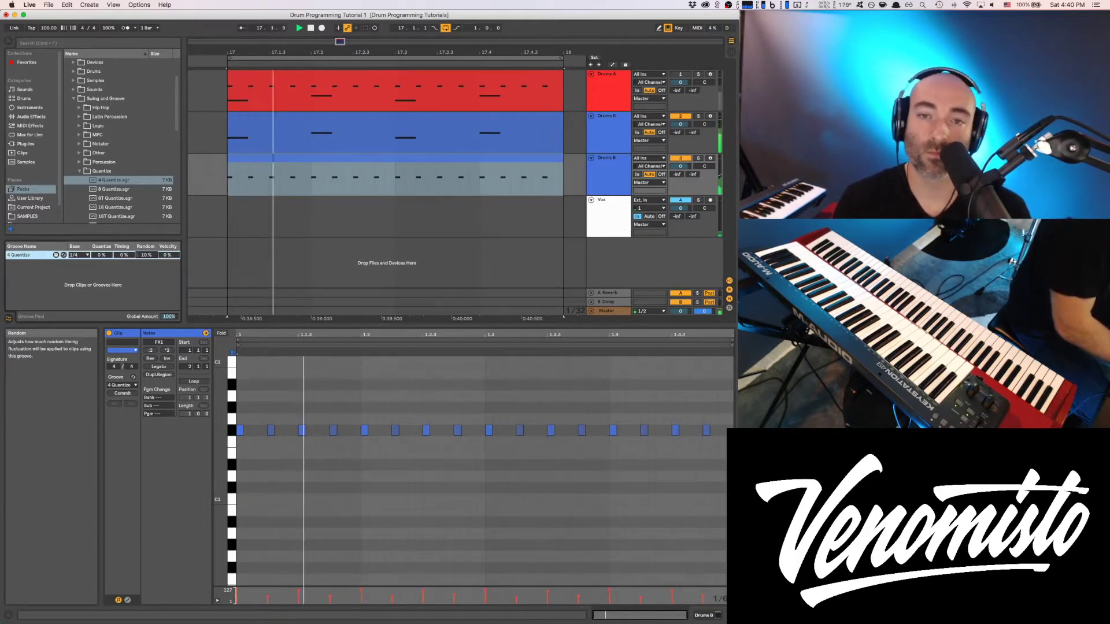
pyautogui.moveTo(146, 249); pyautogui.dragTo(146, 200)
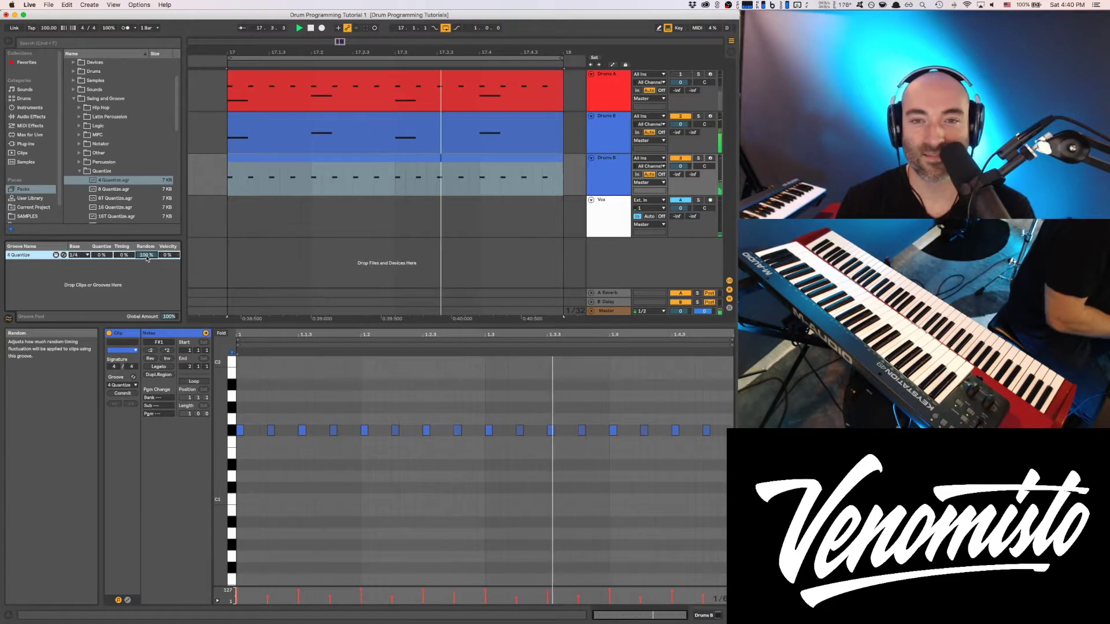
# Set the groove's Random amount to 0% and then to 5% while the loop plays.
pyautogui.write('0')
pyautogui.press('Return')
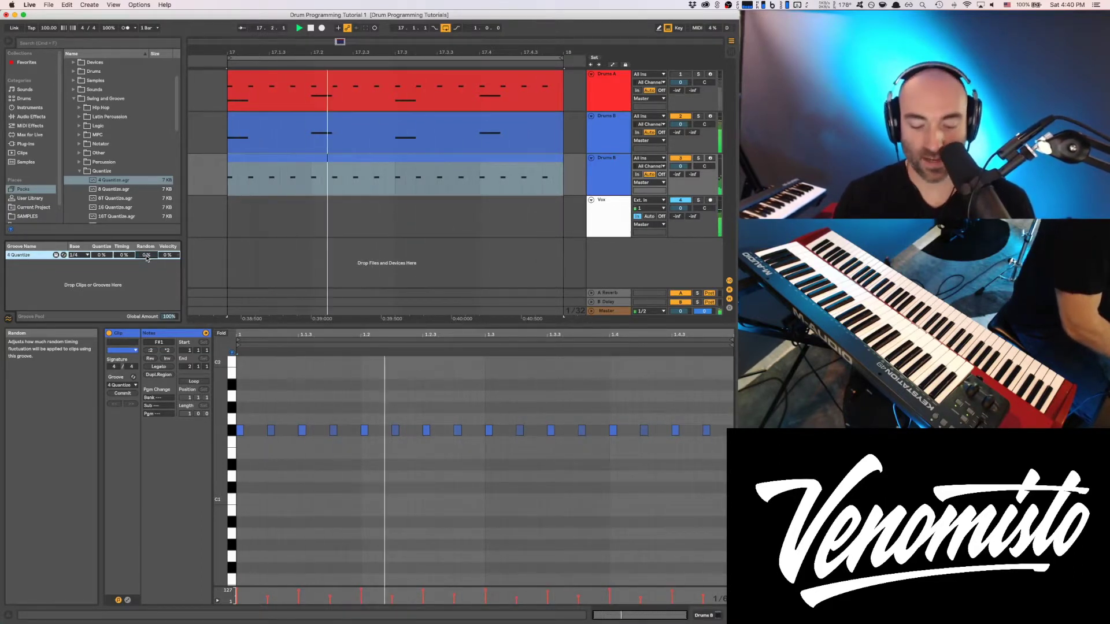
pyautogui.write('5')
pyautogui.press('Return')
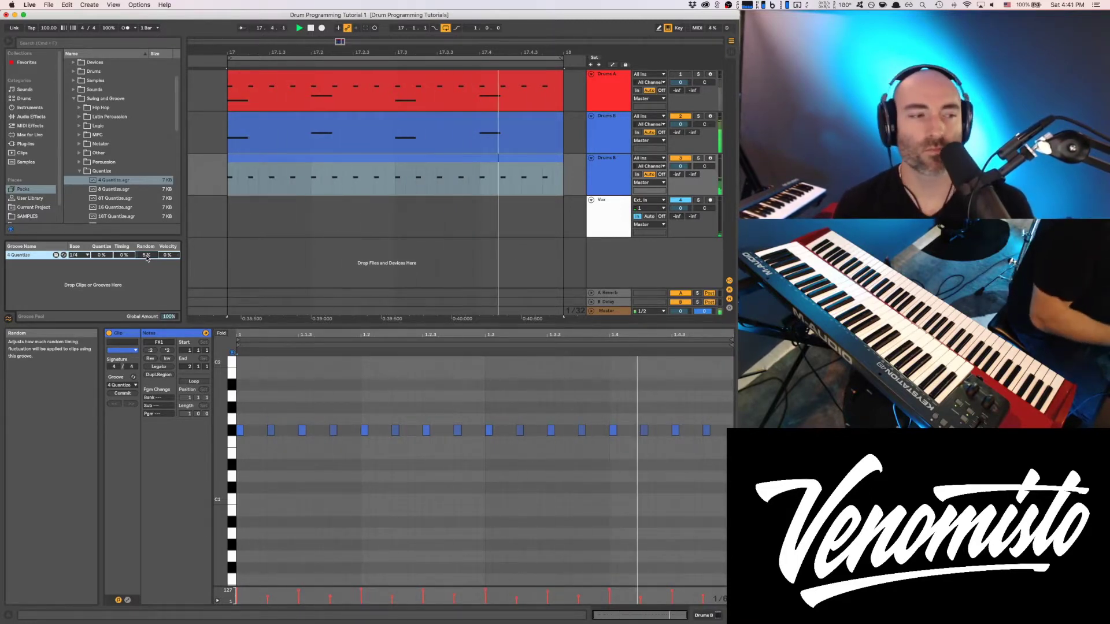
# Play from bar 17 with only Drums A active, then mute it and activate both Drums B tracks to compare.
pyautogui.click(226, 176)
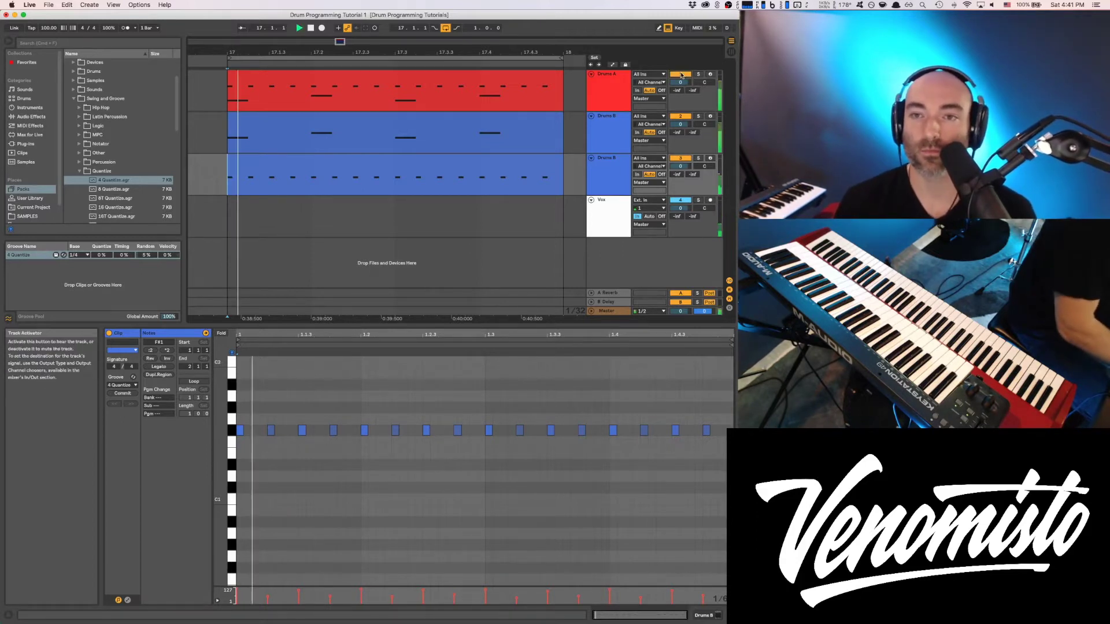
pyautogui.click(680, 116)
pyautogui.click(679, 159)
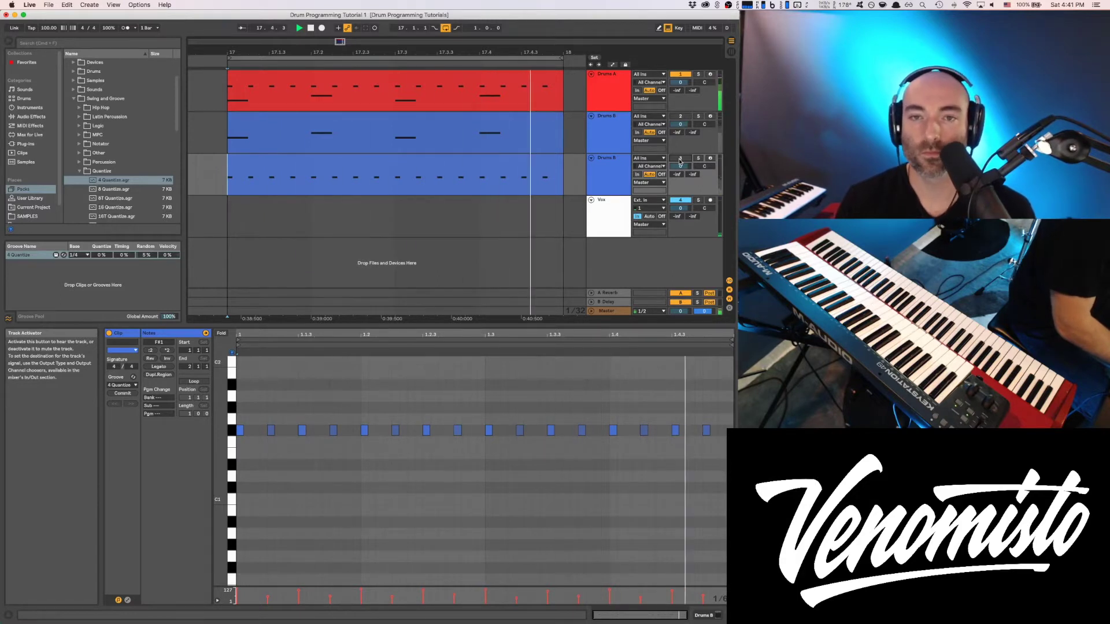
pyautogui.click(679, 74)
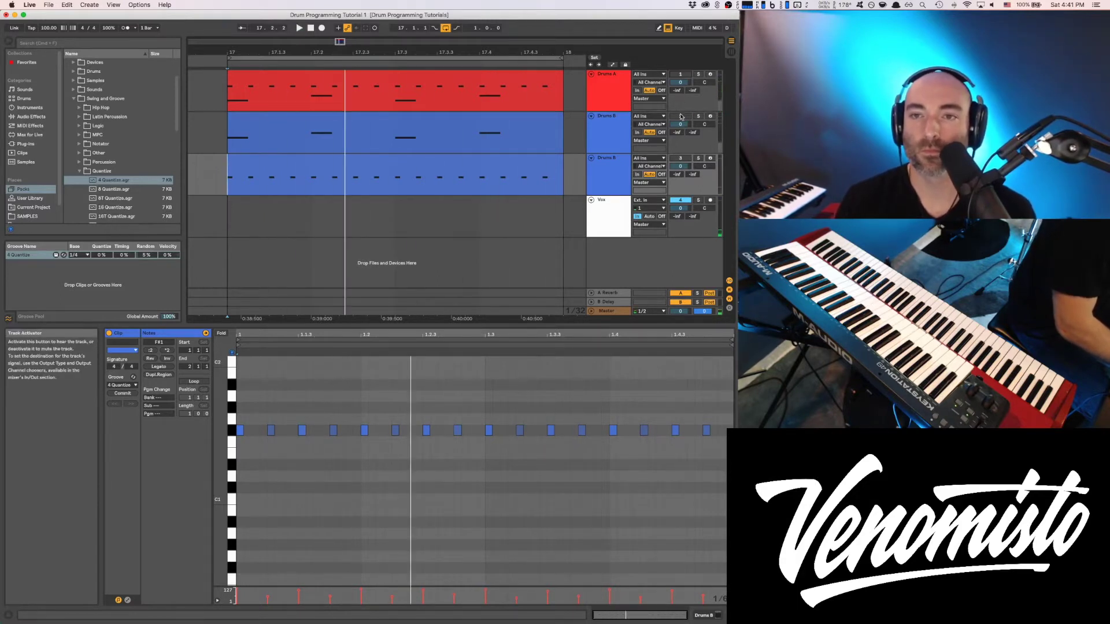
pyautogui.click(680, 116)
pyautogui.click(679, 158)
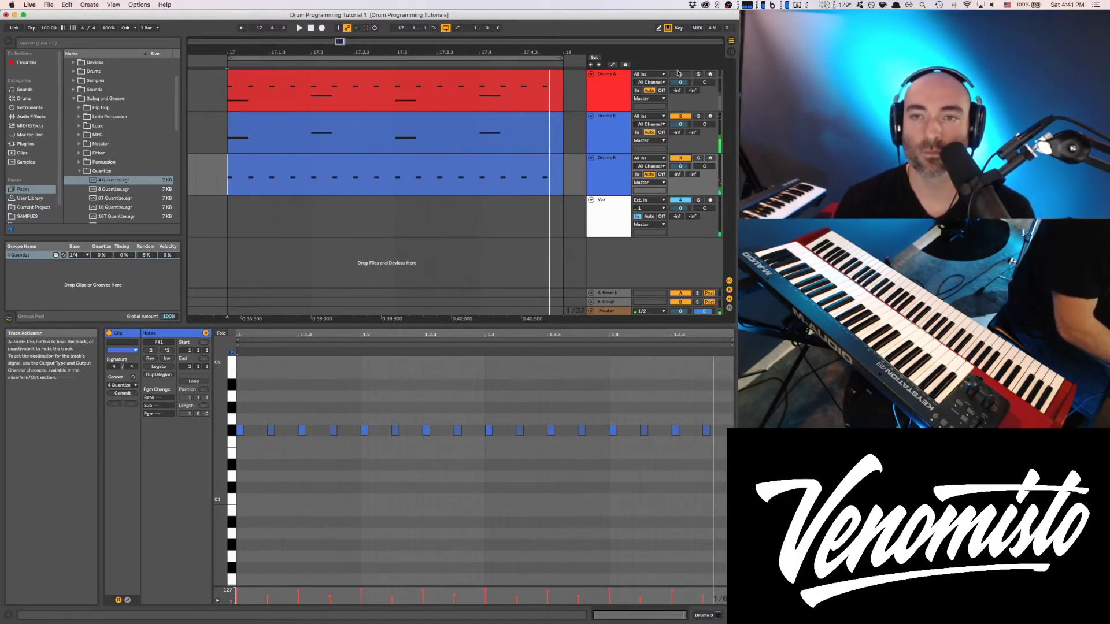
# Swap playback from the Drums B pair to Drums A, return to both Drums B tracks, and stop playback.
pyautogui.click(680, 117)
pyautogui.click(680, 159)
pyautogui.press('space')
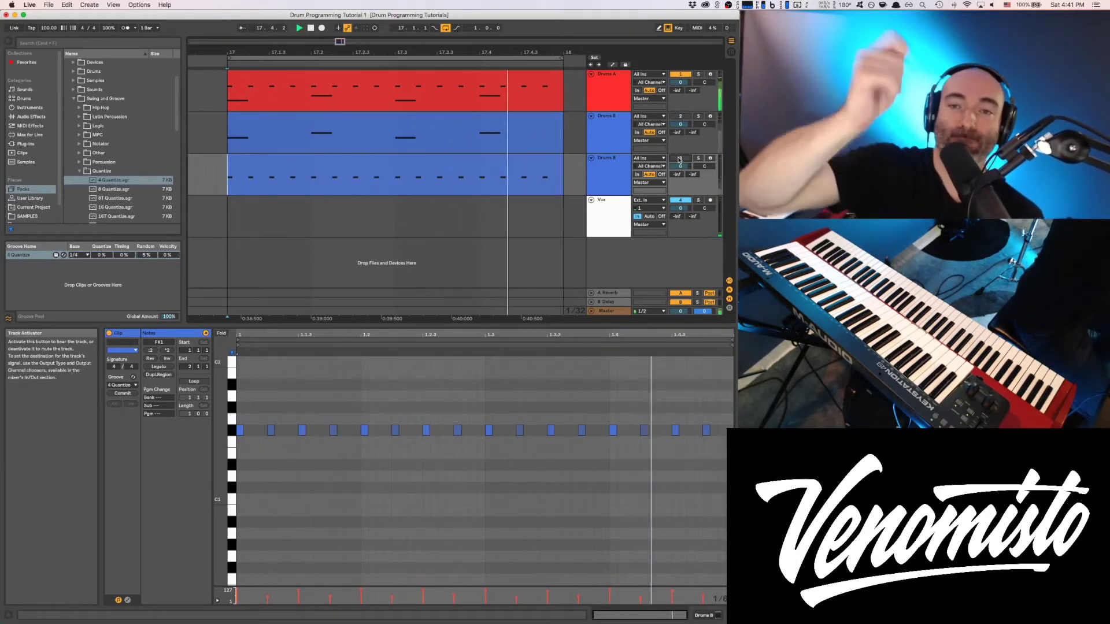
pyautogui.click(680, 158)
pyautogui.click(680, 116)
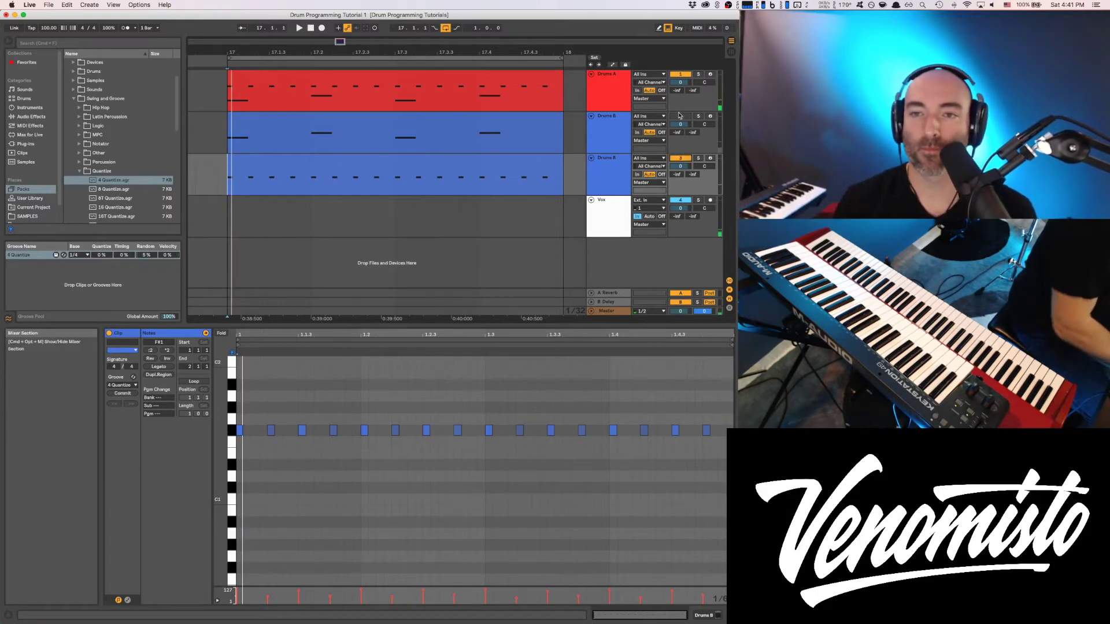
pyautogui.press('space')
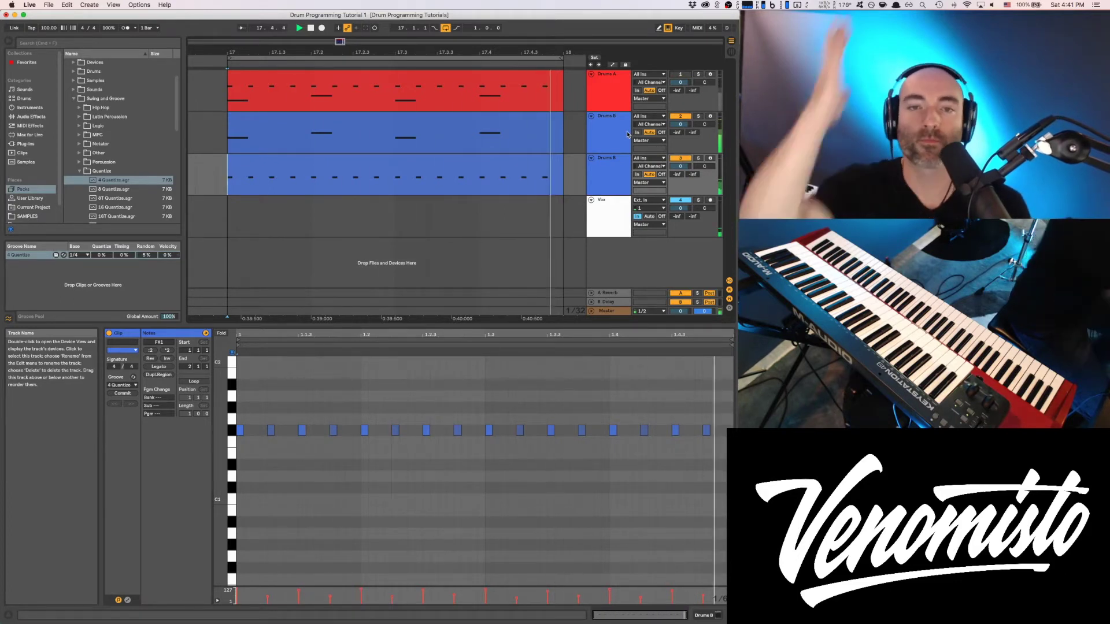
pyautogui.press('space')
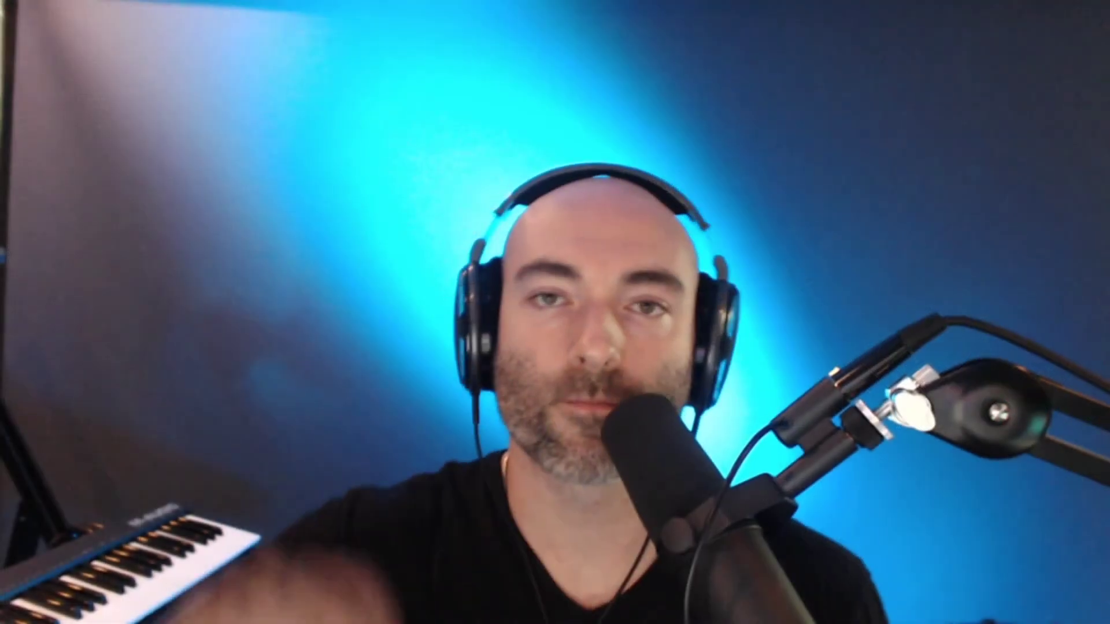